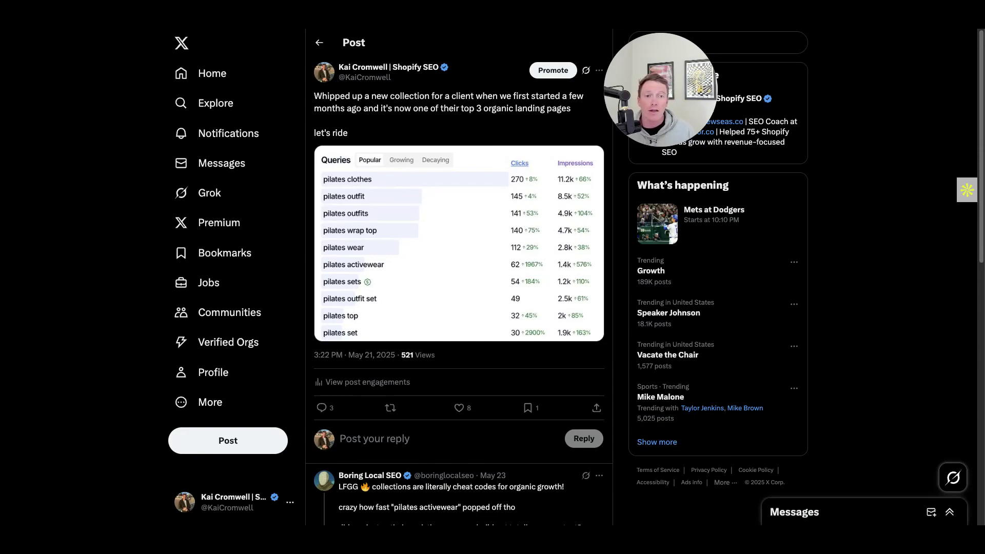
Enlarge the post's queries screenshot showing 'pilates set' up 2900% and 'pilates activewear' up 1967%.
{"action": "left_click", "coordinate": [480, 235]}
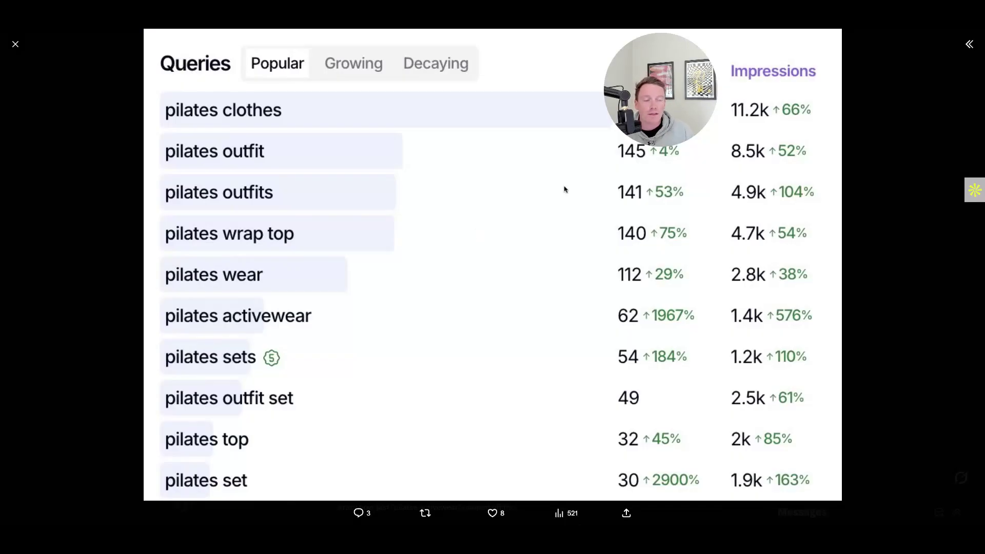
Leave the queries image and show the ChatGPT chat listing Nomad Layer, Rebel Heritage and other brand ideas.
{"action": "left_click_drag", "start_coordinate": [655, 91], "coordinate": [831, 108]}
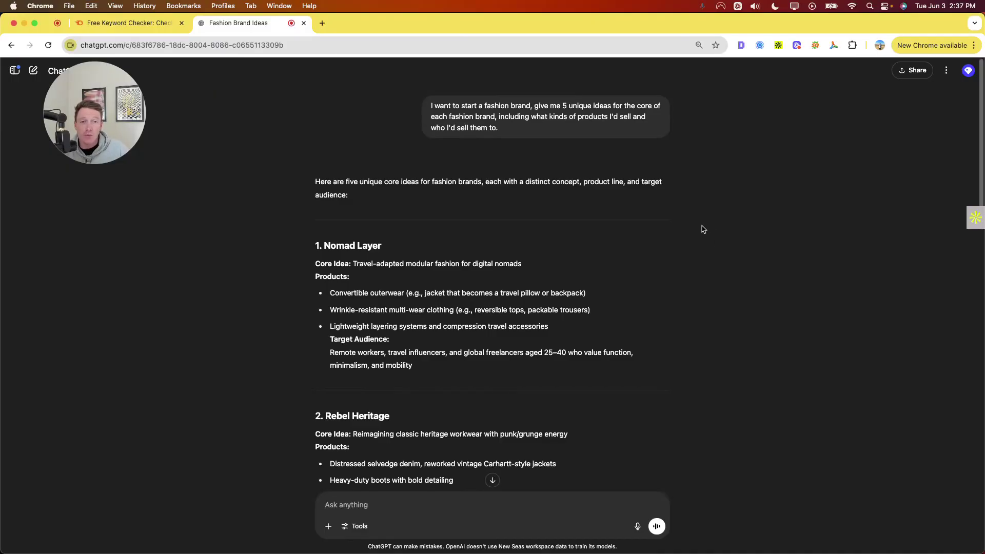
{"action": "left_click_drag", "start_coordinate": [550, 105], "coordinate": [612, 106]}
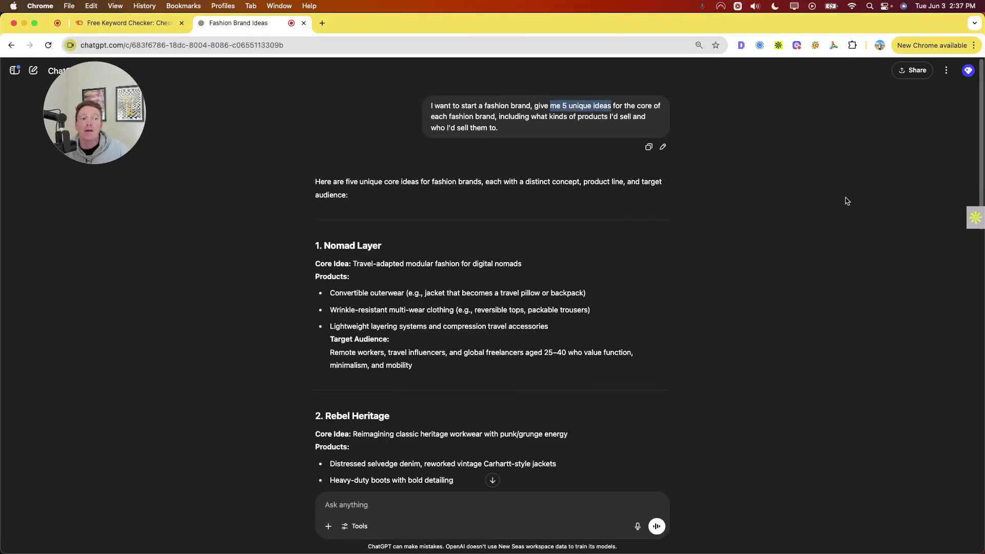
{"action": "left_click", "coordinate": [827, 201]}
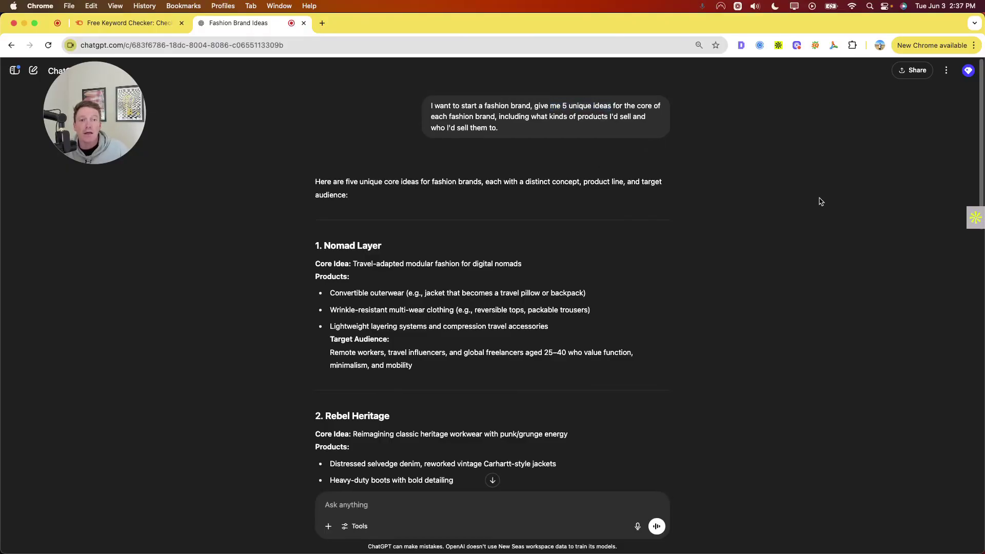
{"action": "scroll", "coordinate": [735, 184], "scroll_direction": "down", "scroll_amount": 3}
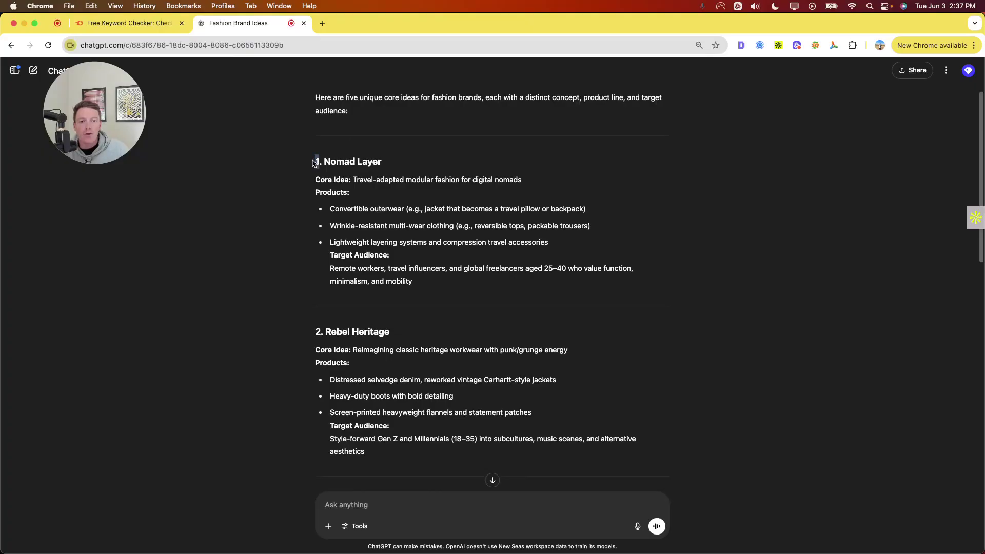
{"action": "scroll", "coordinate": [499, 167], "scroll_direction": "down", "scroll_amount": 1}
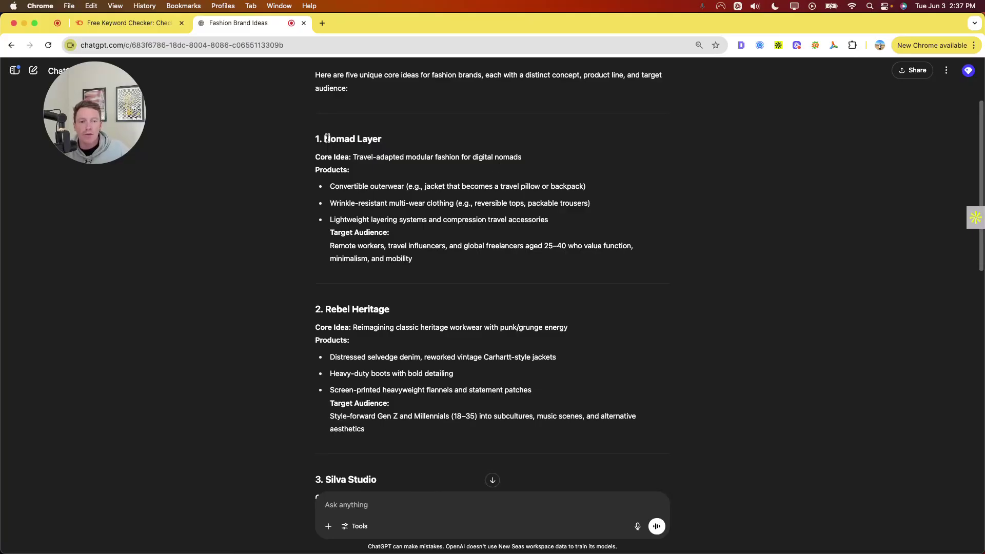
{"action": "left_click_drag", "start_coordinate": [327, 139], "coordinate": [383, 139]}
{"action": "left_click", "coordinate": [427, 158]}
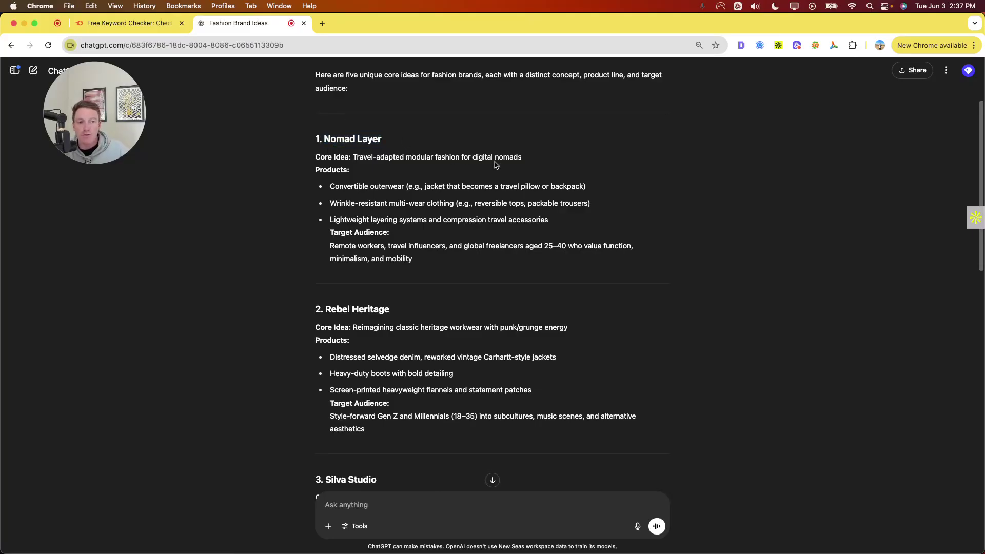
{"action": "scroll", "coordinate": [496, 163], "scroll_direction": "down", "scroll_amount": 1}
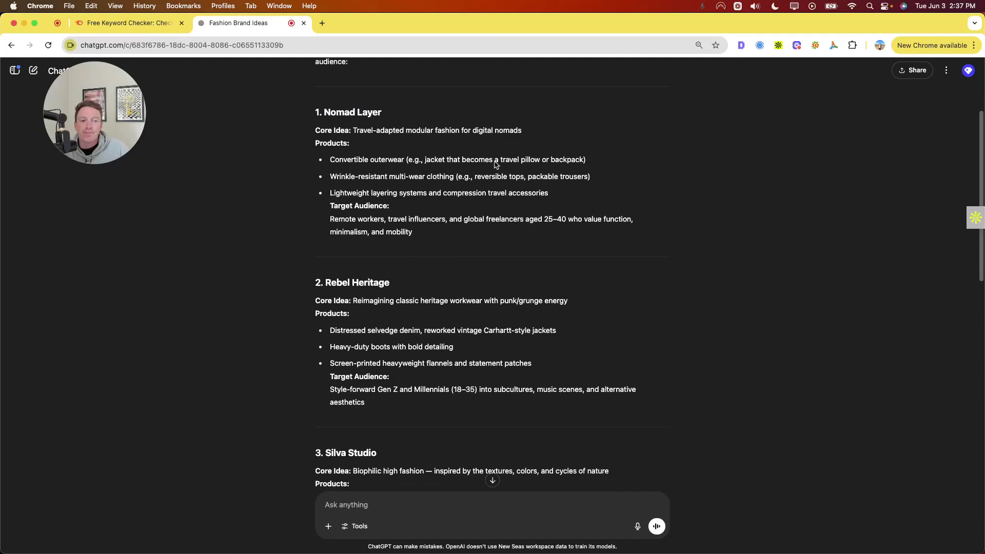
{"action": "scroll", "coordinate": [494, 162], "scroll_direction": "down", "scroll_amount": 1}
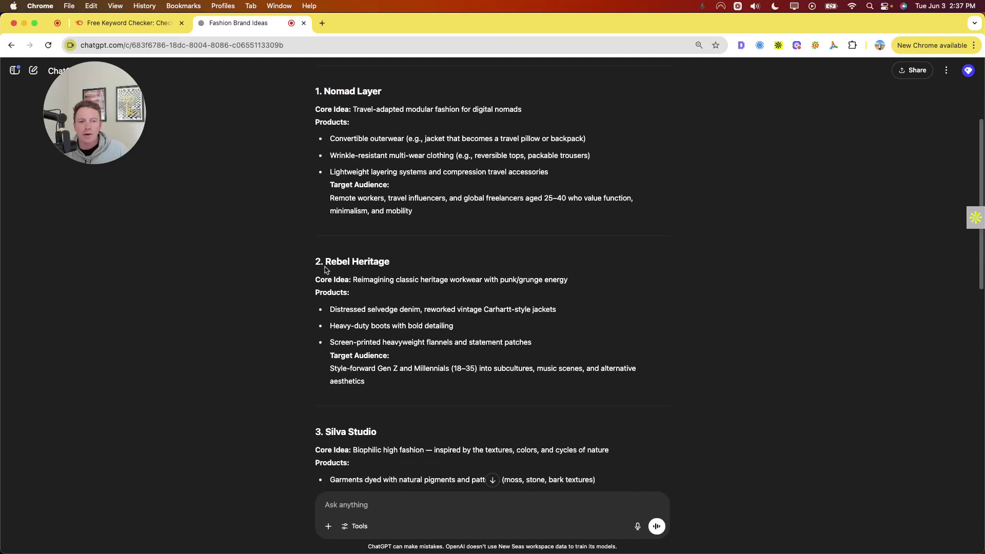
{"action": "left_click_drag", "start_coordinate": [340, 262], "coordinate": [435, 268]}
{"action": "scroll", "coordinate": [439, 273], "scroll_direction": "down", "scroll_amount": 1}
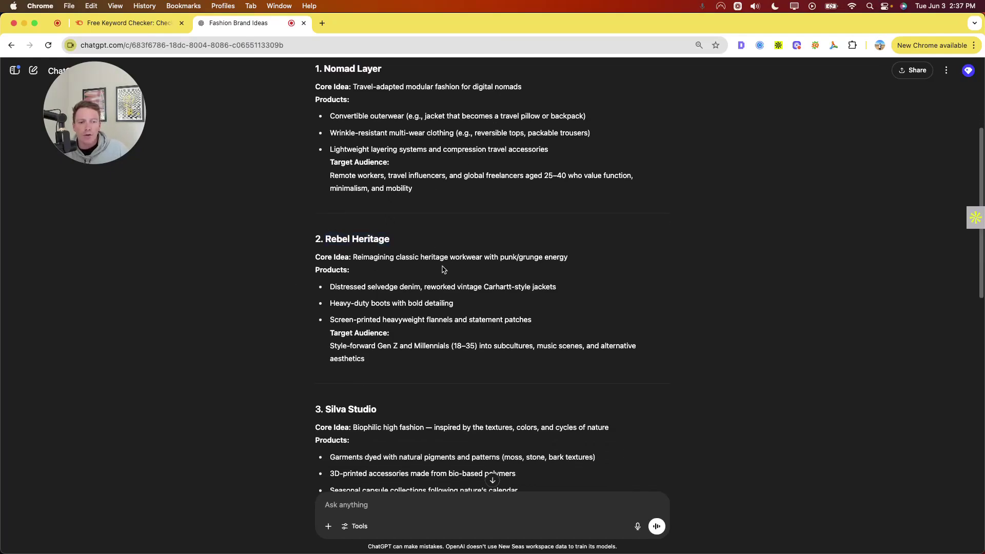
{"action": "scroll", "coordinate": [444, 269], "scroll_direction": "down", "scroll_amount": 5}
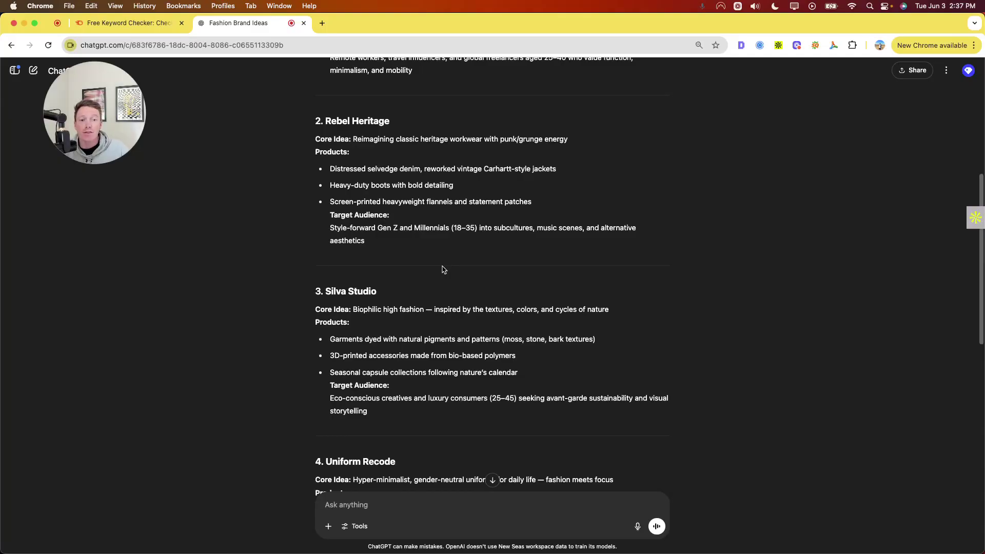
{"action": "scroll", "coordinate": [431, 277], "scroll_direction": "down", "scroll_amount": 1}
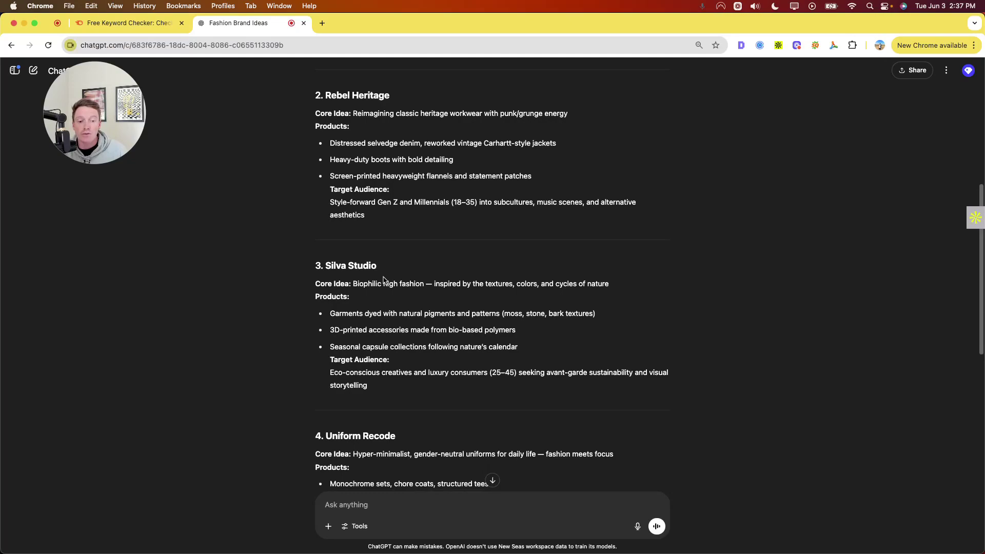
{"action": "scroll", "coordinate": [383, 279], "scroll_direction": "down", "scroll_amount": 1}
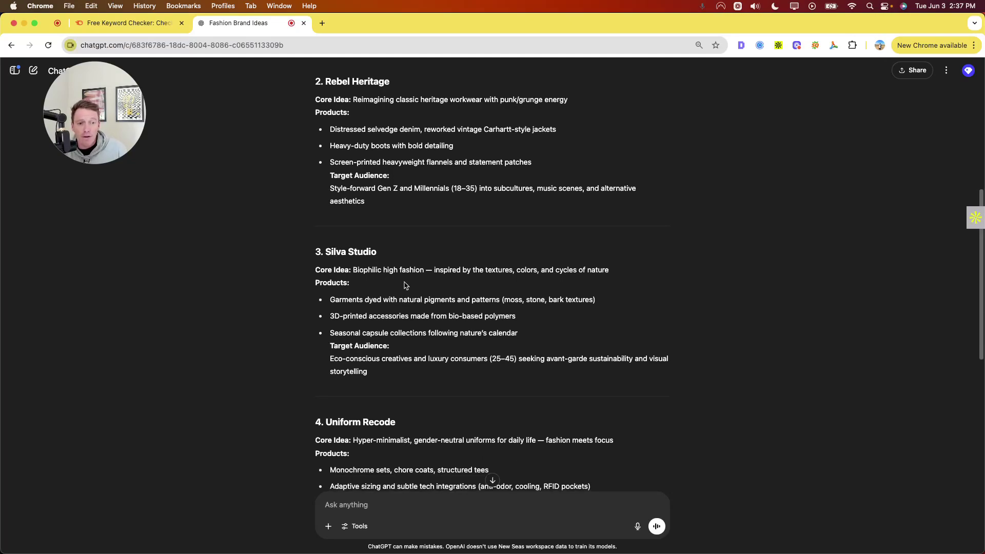
{"action": "scroll", "coordinate": [405, 286], "scroll_direction": "down", "scroll_amount": 6}
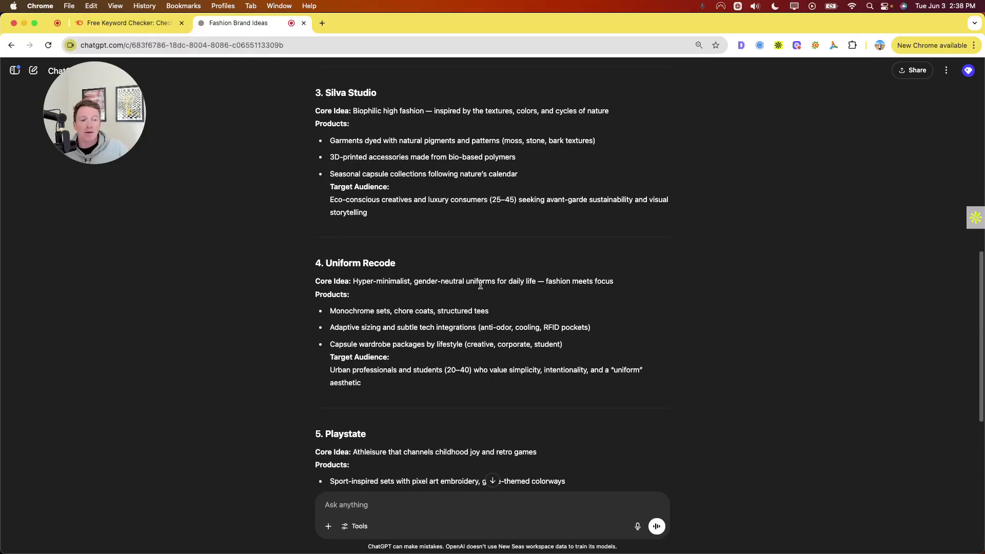
{"action": "scroll", "coordinate": [480, 285], "scroll_direction": "down", "scroll_amount": 6}
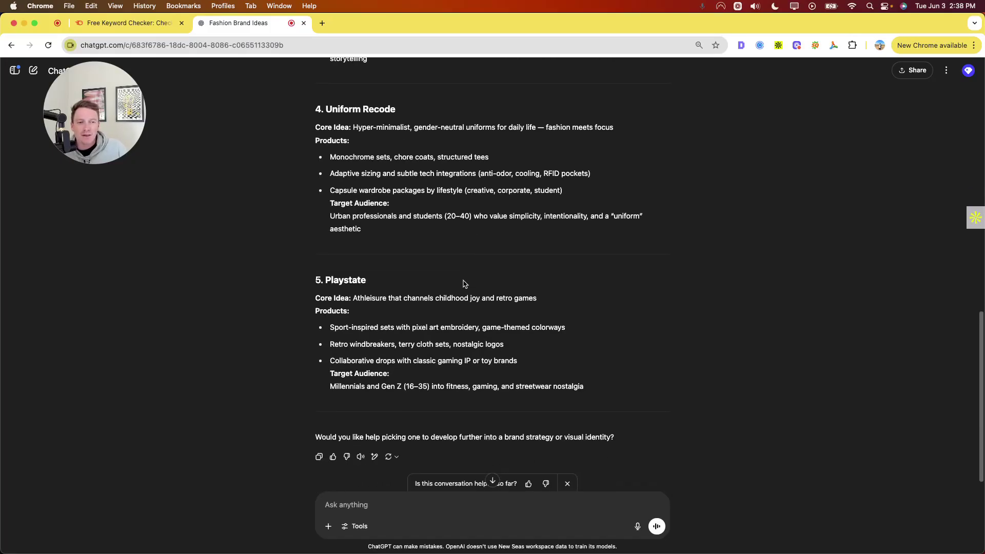
{"action": "scroll", "coordinate": [465, 284], "scroll_direction": "down", "scroll_amount": 2}
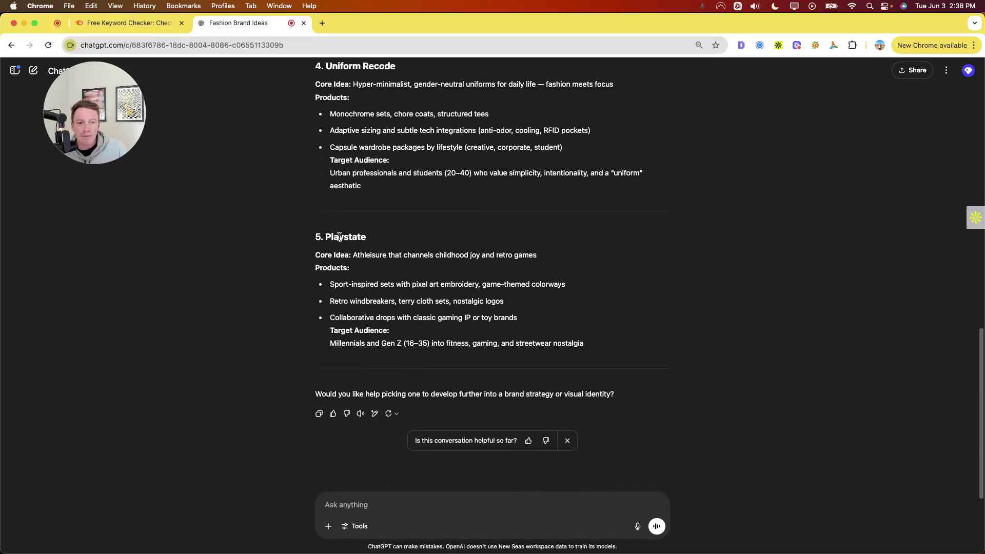
{"action": "double_click", "coordinate": [339, 237]}
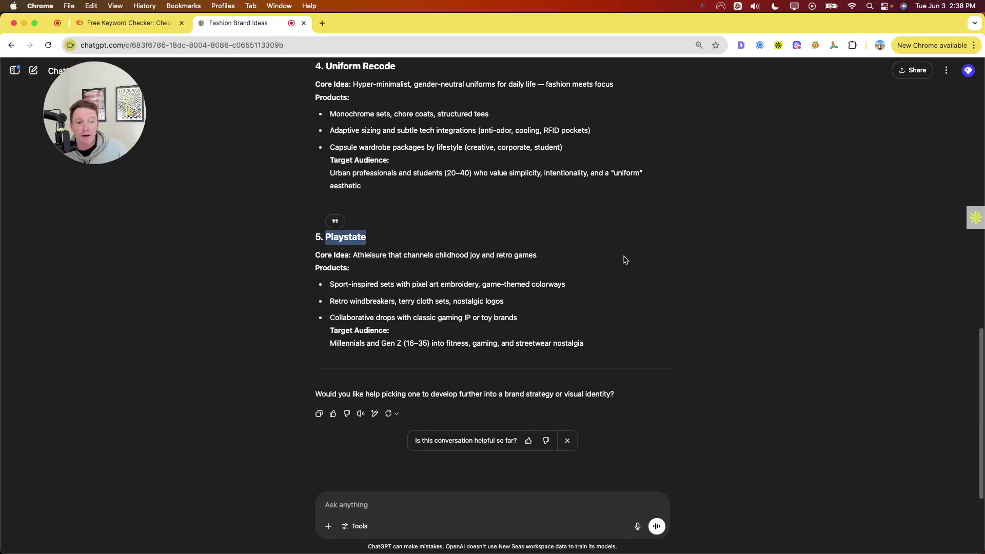
{"action": "left_click", "coordinate": [543, 257]}
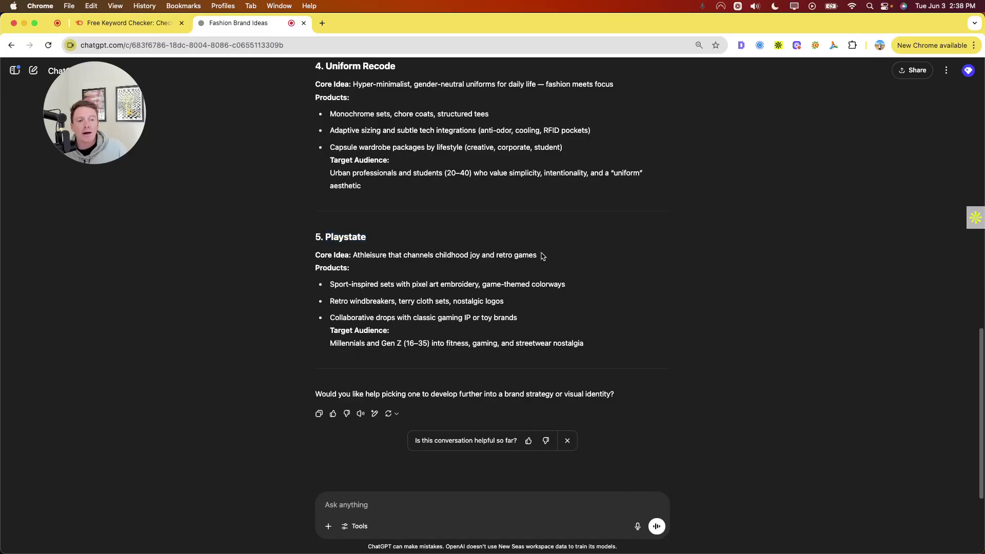
{"action": "scroll", "coordinate": [524, 253], "scroll_direction": "down", "scroll_amount": 1}
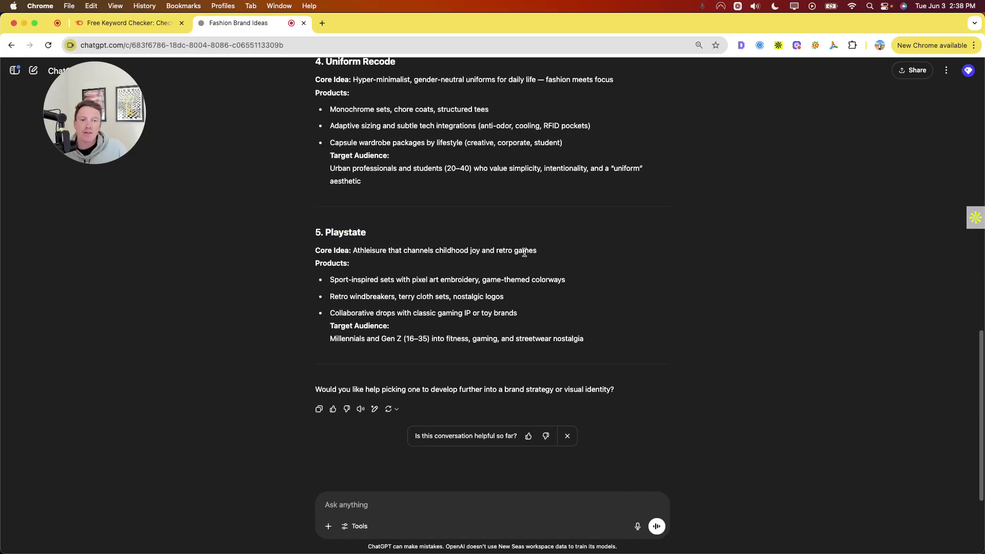
{"action": "double_click", "coordinate": [351, 235]}
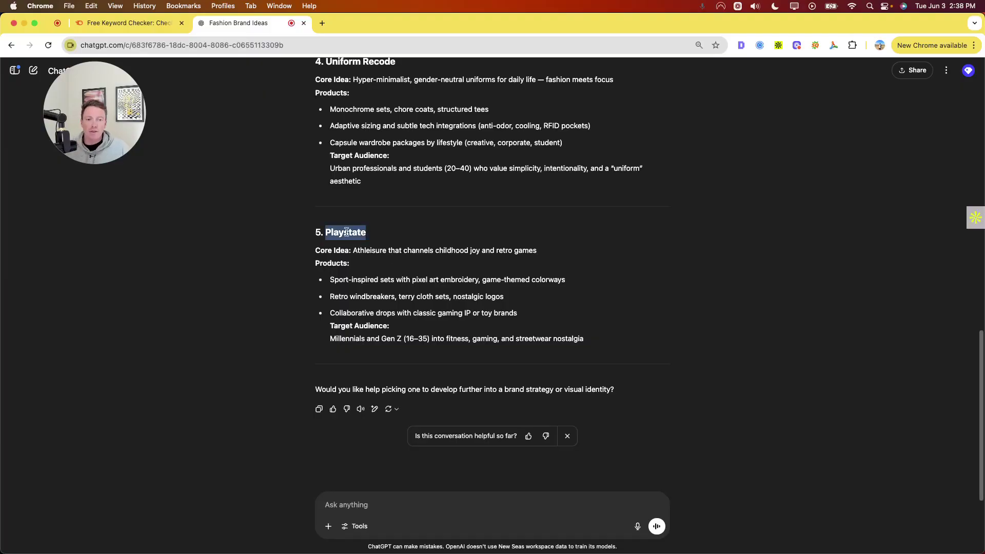
{"action": "left_click", "coordinate": [381, 499]}
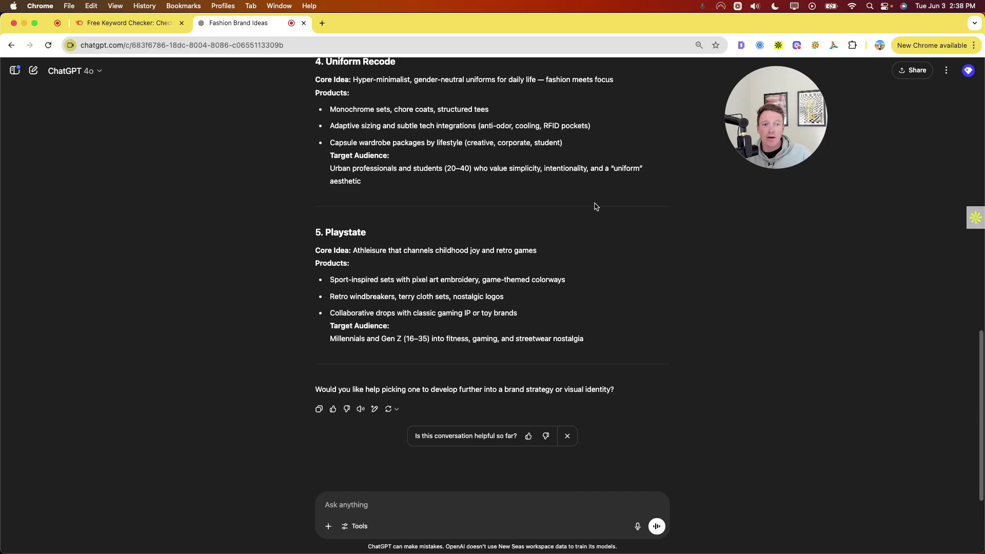
{"action": "left_click", "coordinate": [408, 504]}
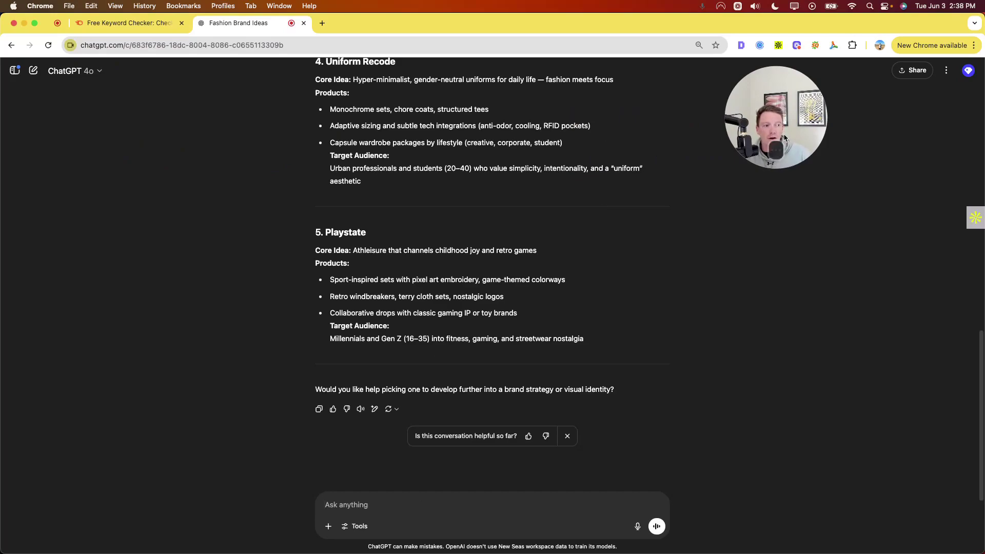
{"action": "mouse_move", "coordinate": [752, 151]}
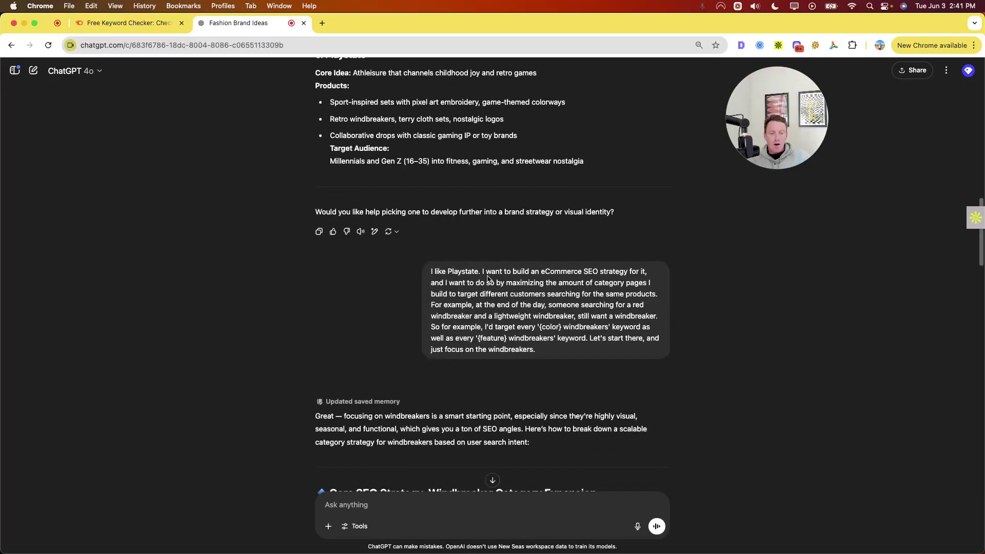
Highlight the Playstate choice, the eCommerce SEO strategy goal and 'terry cloth' in the conversation.
{"action": "double_click", "coordinate": [436, 271]}
{"action": "left_click_drag", "start_coordinate": [434, 270], "coordinate": [455, 272]}
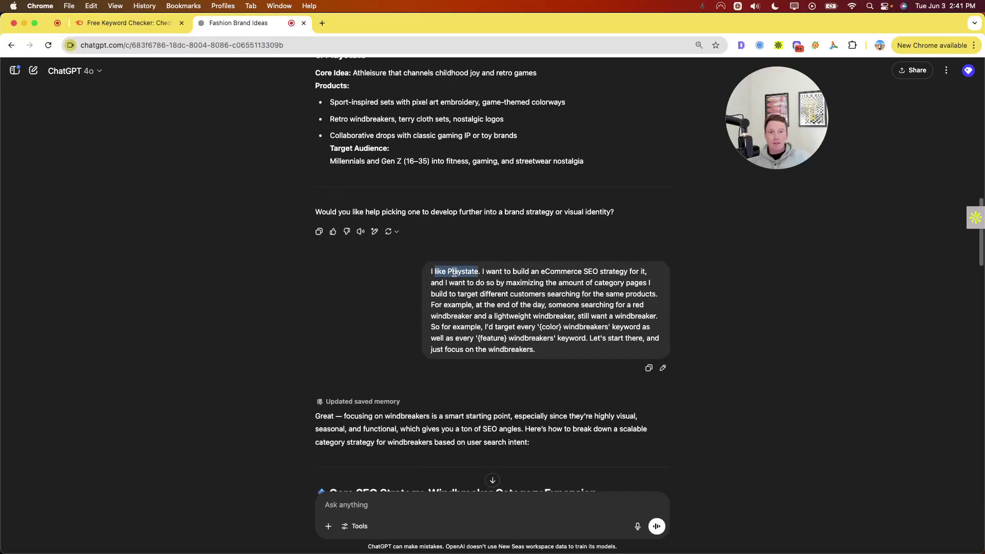
{"action": "left_click", "coordinate": [485, 271]}
{"action": "left_click_drag", "start_coordinate": [485, 271], "coordinate": [644, 273]}
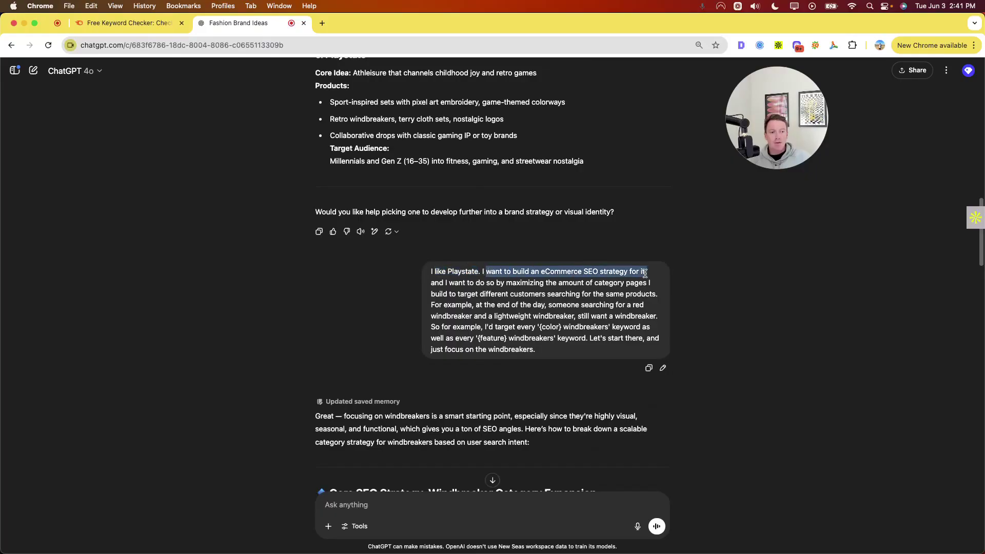
{"action": "left_click", "coordinate": [524, 290]}
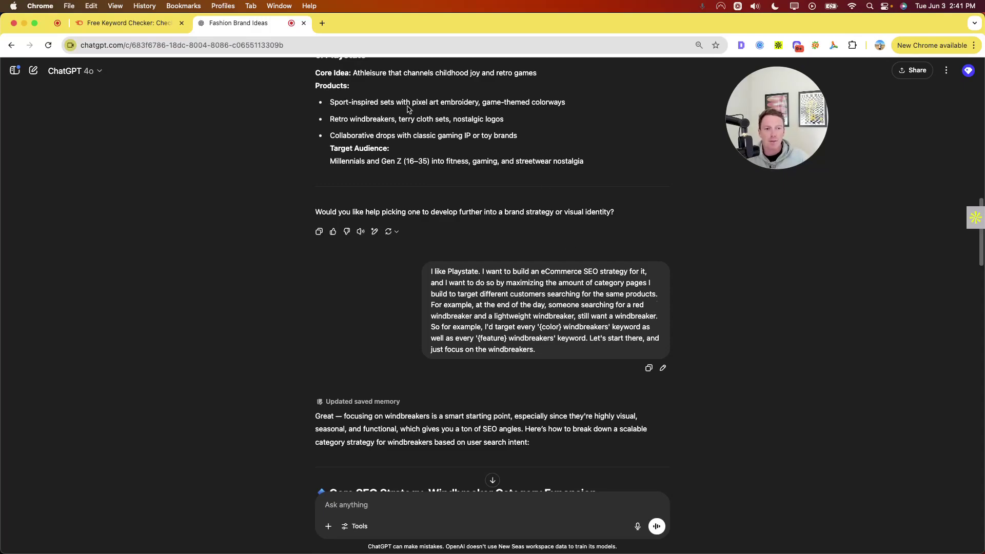
{"action": "left_click_drag", "start_coordinate": [408, 116], "coordinate": [423, 115]}
{"action": "left_click", "coordinate": [482, 118]}
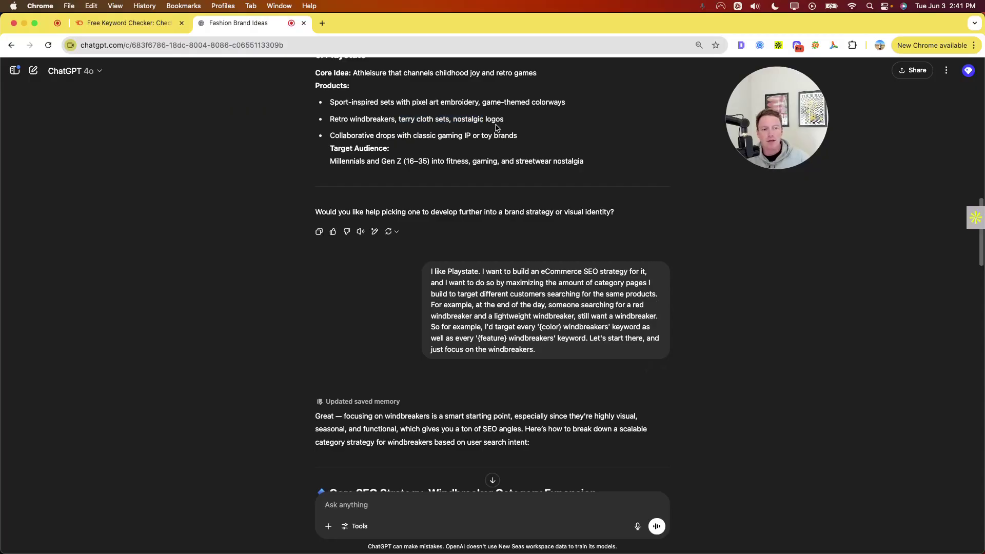
{"action": "scroll", "coordinate": [510, 222], "scroll_direction": "down", "scroll_amount": 10}
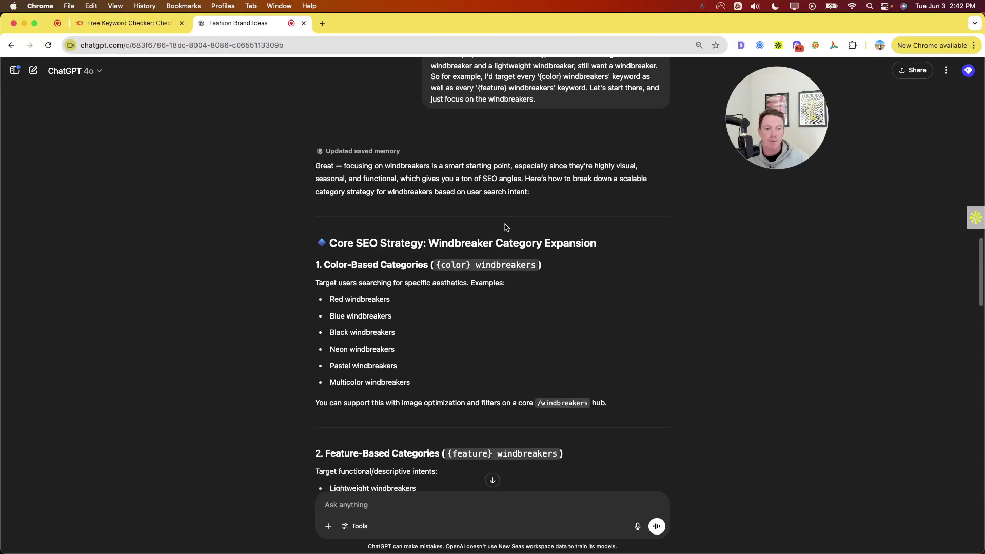
{"action": "left_click_drag", "start_coordinate": [331, 208], "coordinate": [394, 257]}
{"action": "left_click", "coordinate": [394, 257]}
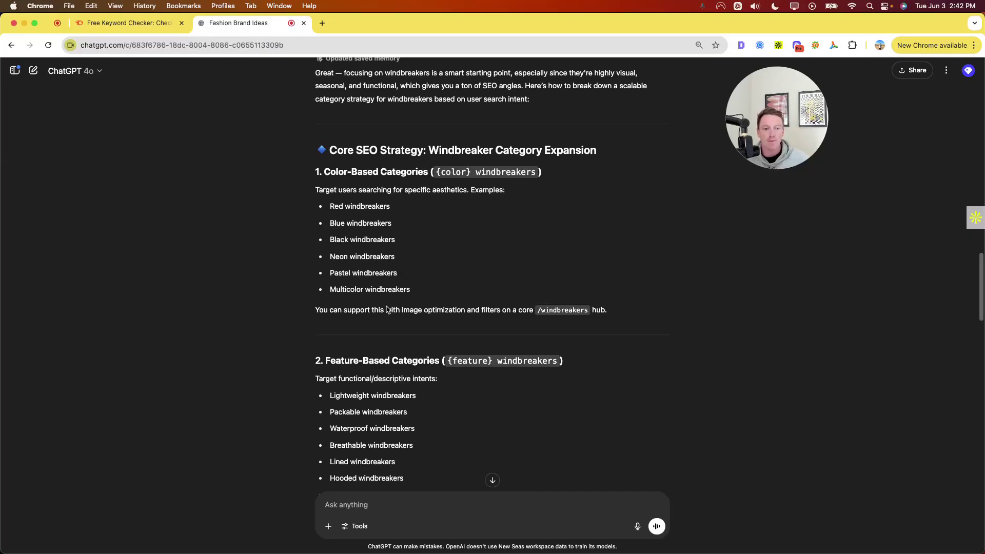
{"action": "scroll", "coordinate": [337, 277], "scroll_direction": "down", "scroll_amount": 3}
{"action": "scroll", "coordinate": [337, 278], "scroll_direction": "down", "scroll_amount": 1}
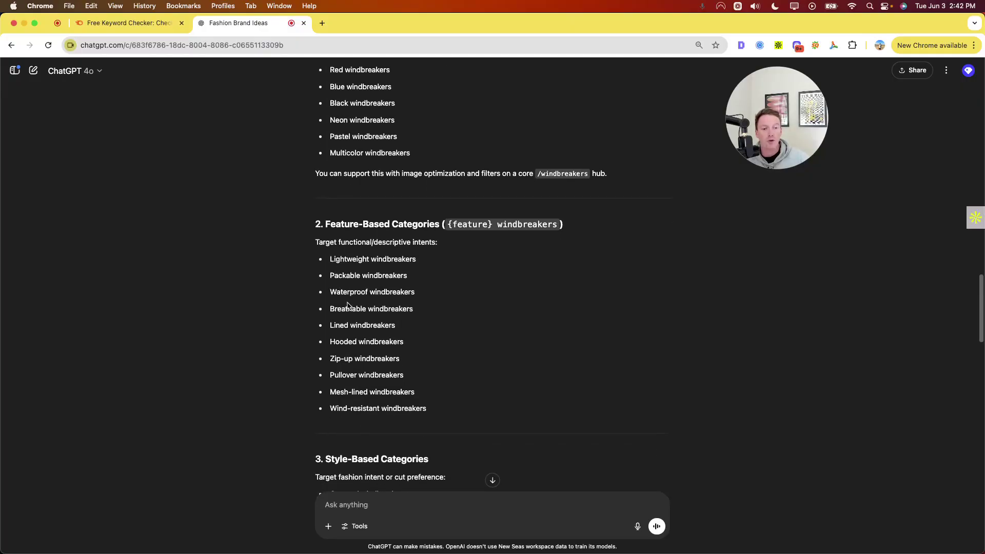
{"action": "scroll", "coordinate": [350, 318], "scroll_direction": "down", "scroll_amount": 1}
{"action": "scroll", "coordinate": [348, 318], "scroll_direction": "down", "scroll_amount": 5}
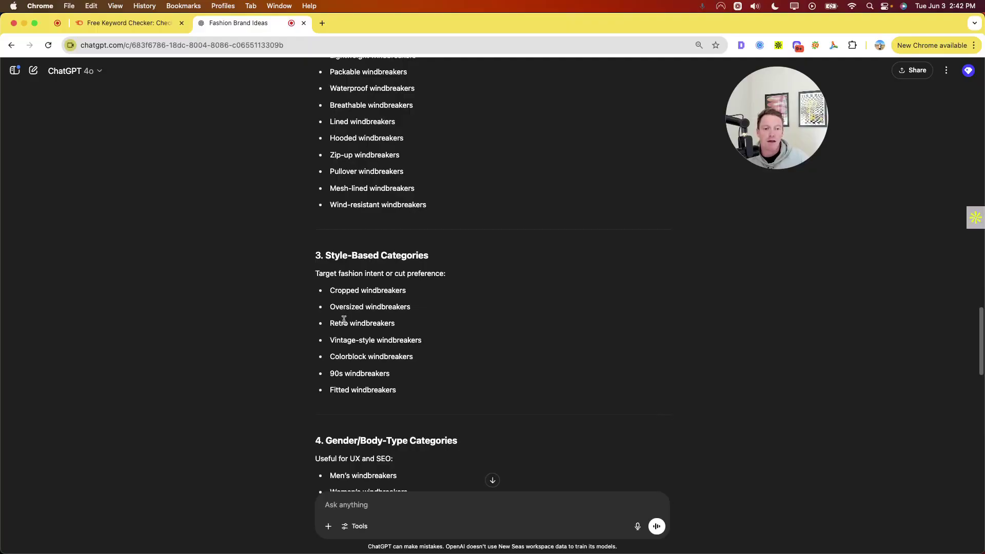
{"action": "scroll", "coordinate": [339, 333], "scroll_direction": "down", "scroll_amount": 1}
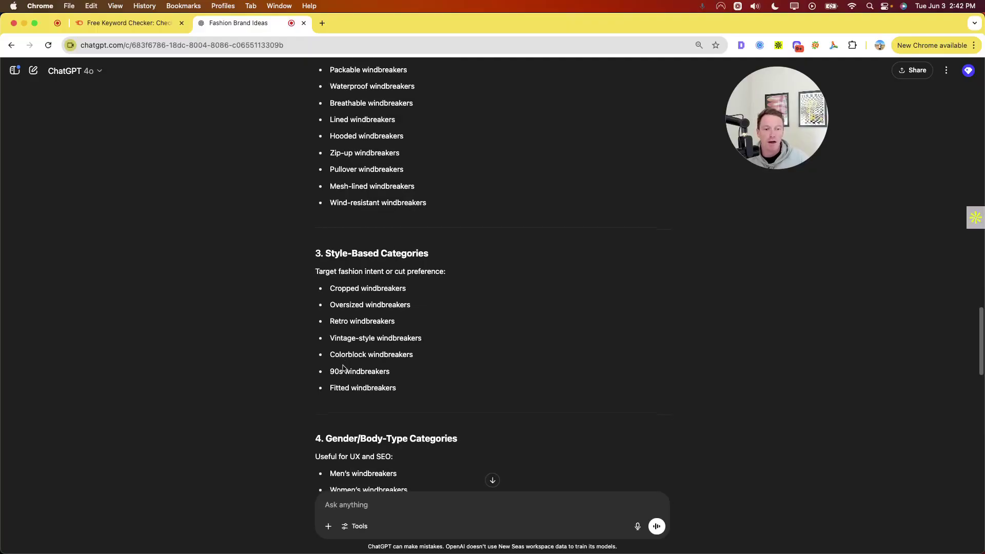
{"action": "scroll", "coordinate": [352, 341], "scroll_direction": "down", "scroll_amount": 7}
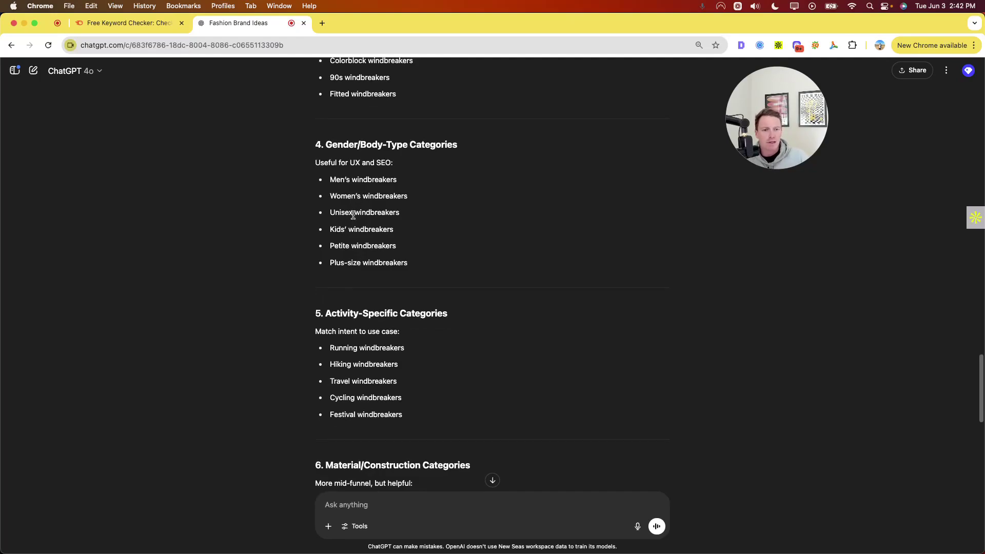
{"action": "scroll", "coordinate": [354, 219], "scroll_direction": "down", "scroll_amount": 1}
{"action": "scroll", "coordinate": [354, 219], "scroll_direction": "down", "scroll_amount": 1}
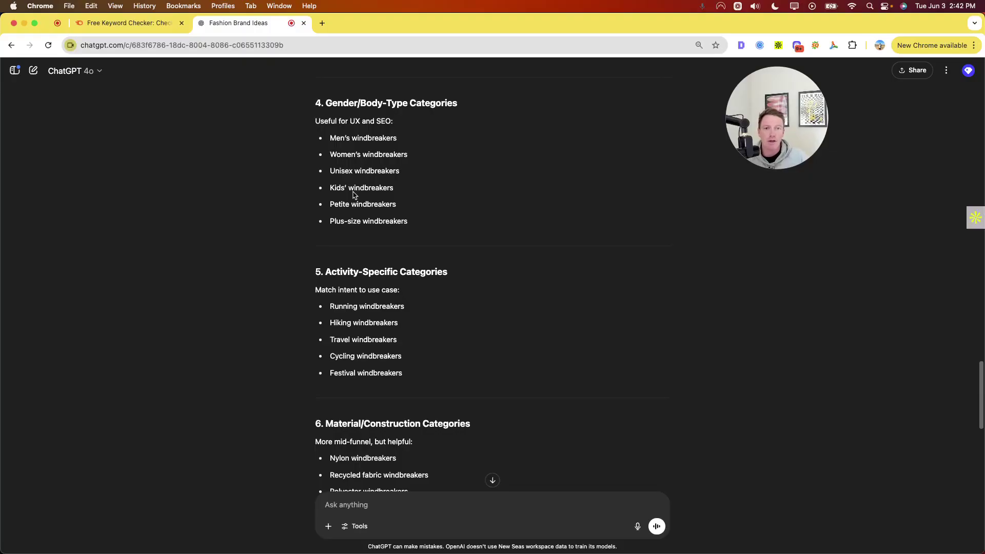
{"action": "scroll", "coordinate": [352, 218], "scroll_direction": "down", "scroll_amount": 3}
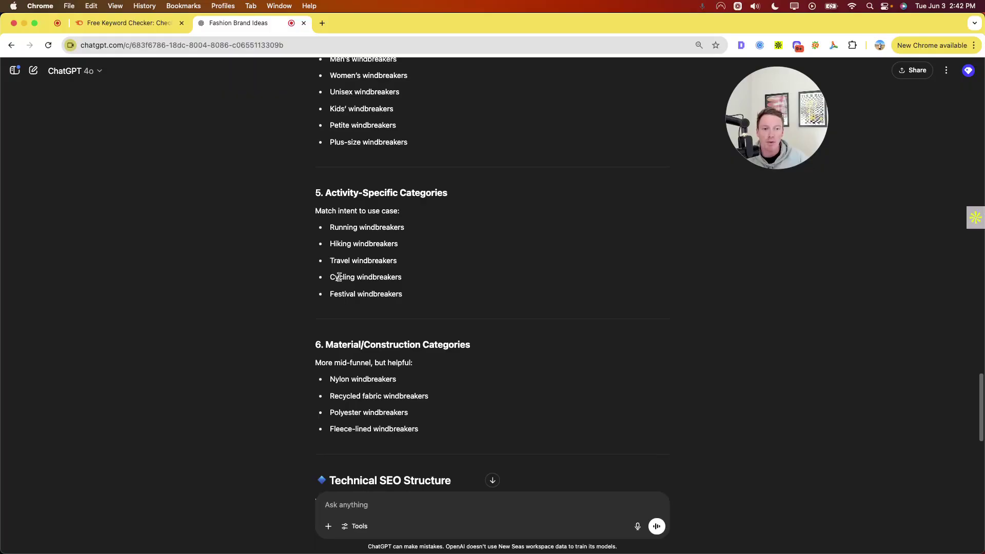
{"action": "scroll", "coordinate": [339, 278], "scroll_direction": "down", "scroll_amount": 5}
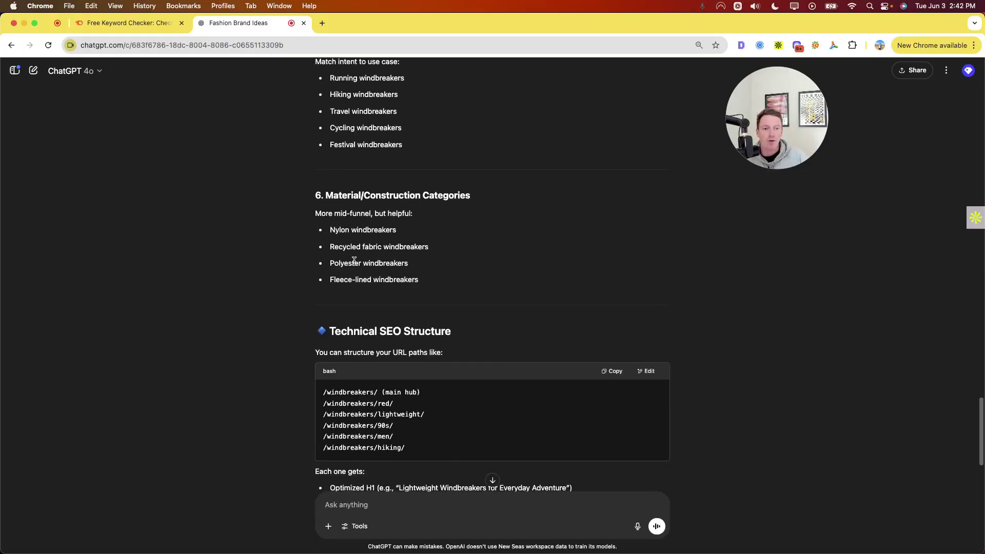
{"action": "scroll", "coordinate": [349, 267], "scroll_direction": "down", "scroll_amount": 1}
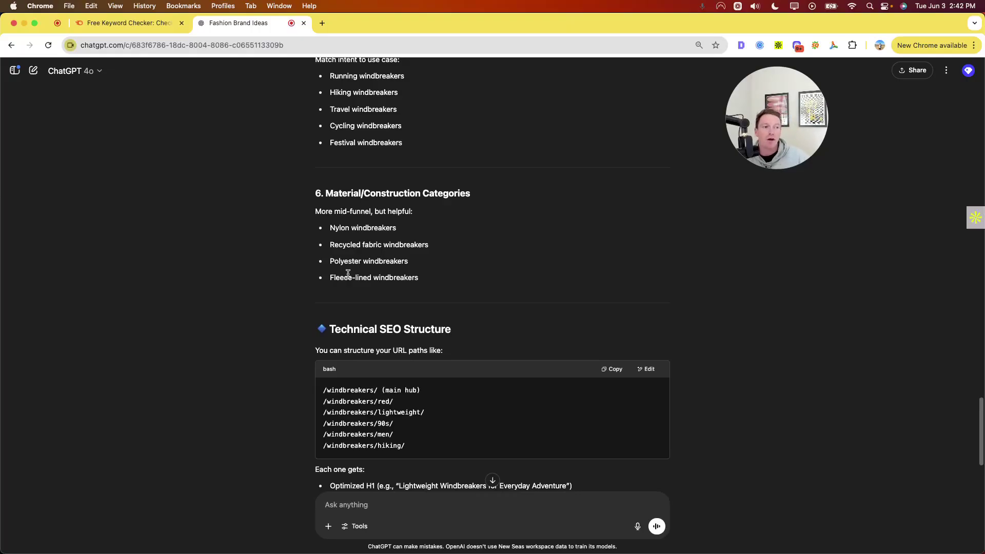
{"action": "scroll", "coordinate": [334, 273], "scroll_direction": "down", "scroll_amount": 5}
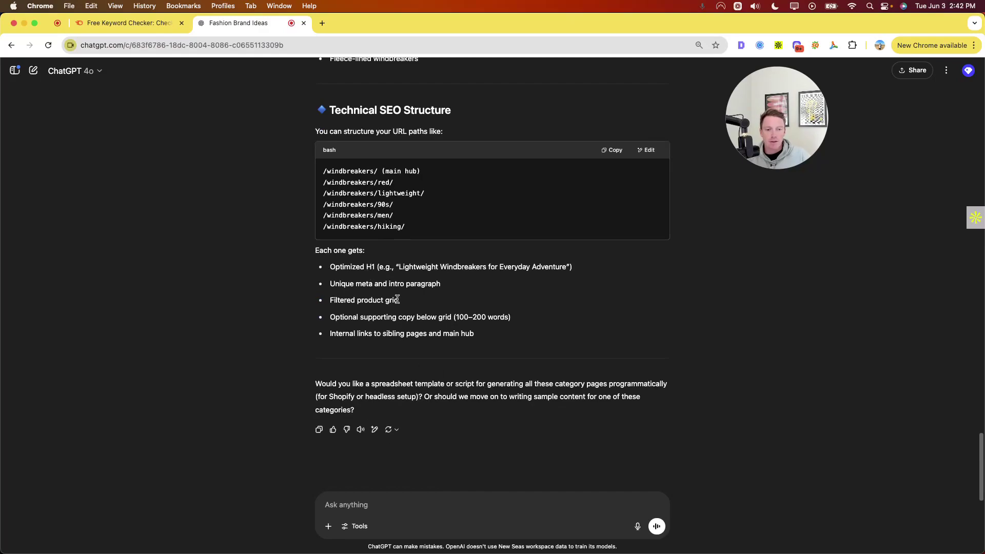
Ask ChatGPT to list all of those keywords, separated by commas.
{"action": "left_click", "coordinate": [360, 494]}
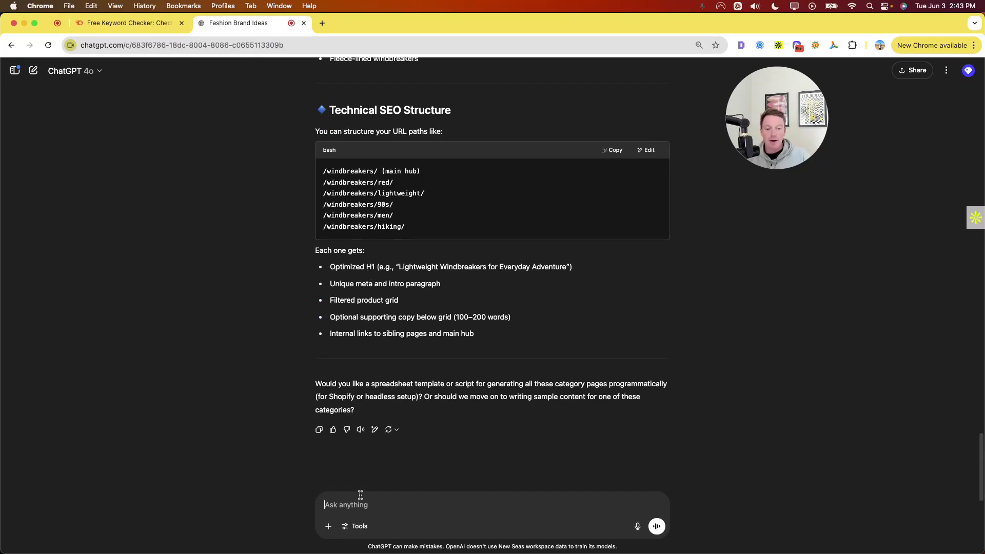
{"action": "type", "text": "I want"}
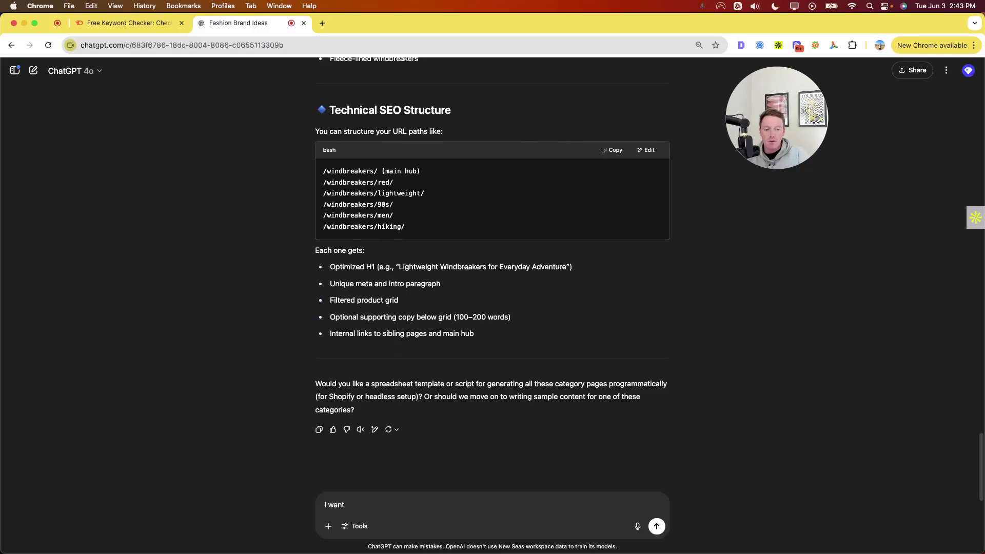
{"action": "type", "text": " ityou to list"}
{"action": "key", "text": "BackSpace"}
{"action": "key", "text": "BackSpace"}
{"action": "key", "text": "BackSpace"}
{"action": "type", "text": "ist all of those keywo"}
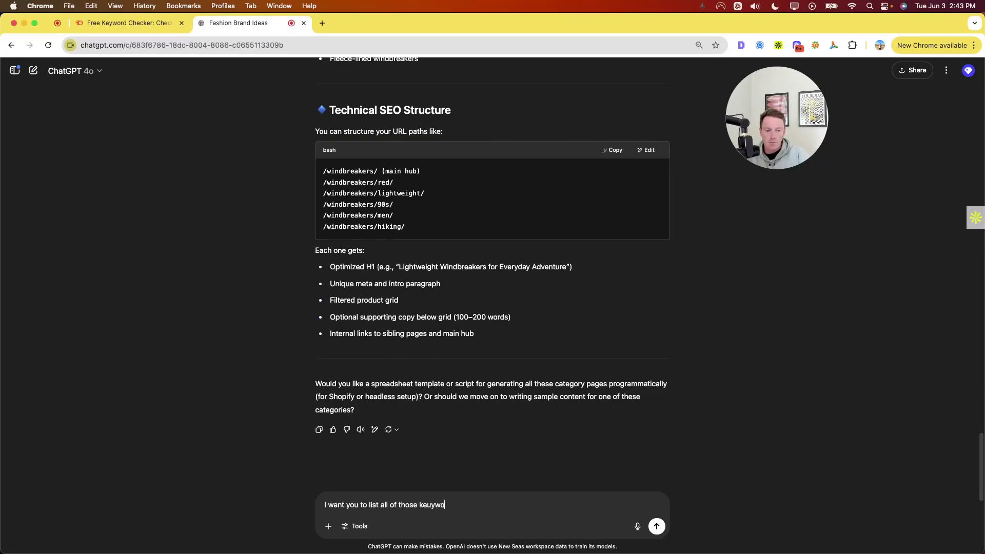
{"action": "key", "text": "BackSpace"}
{"action": "key", "text": "BackSpace"}
{"action": "key", "text": "BackSpace"}
{"action": "type", "text": "ywords"}
{"action": "key", "text": "BackSpace"}
{"action": "key", "text": "BackSpace"}
{"action": "key", "text": "BackSpace"}
{"action": "key", "text": "BackSpace"}
{"action": "key", "text": "BackSpace"}
{"action": "type", "text": "words, separate by comma."}
{"action": "key", "text": "Return"}
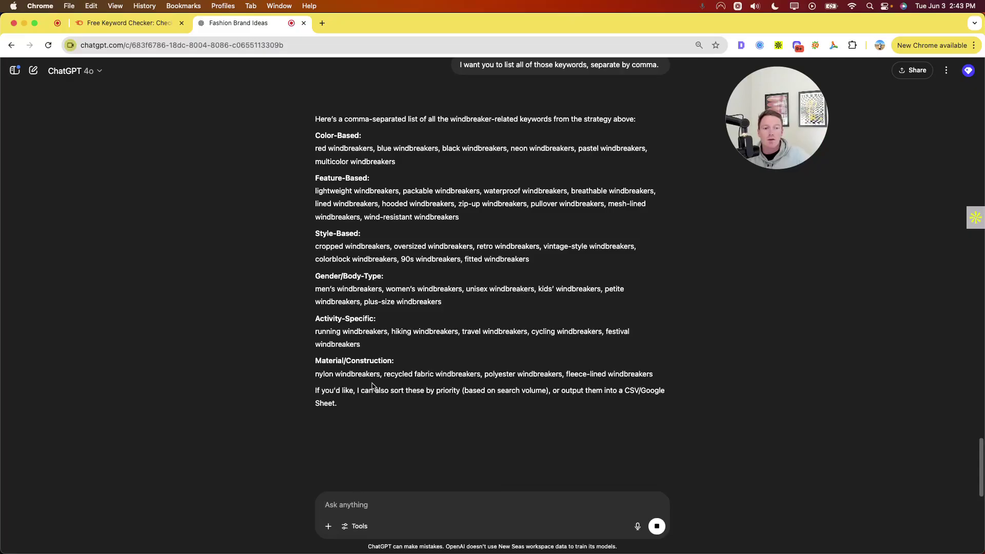
Ask ChatGPT to drop the headings and list only the keywords, then copy that list.
{"action": "type", "text": "G"}
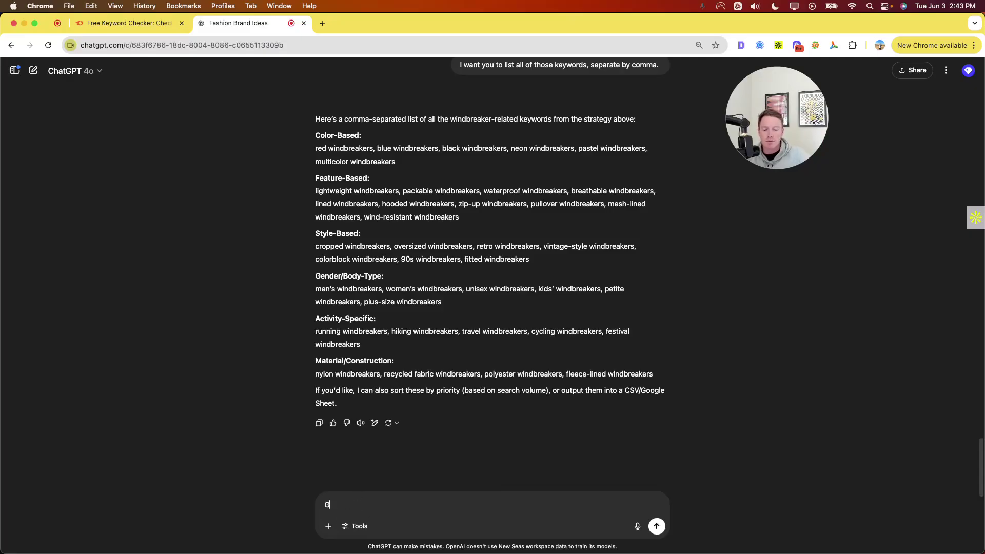
{"action": "type", "text": "et rid of the head"}
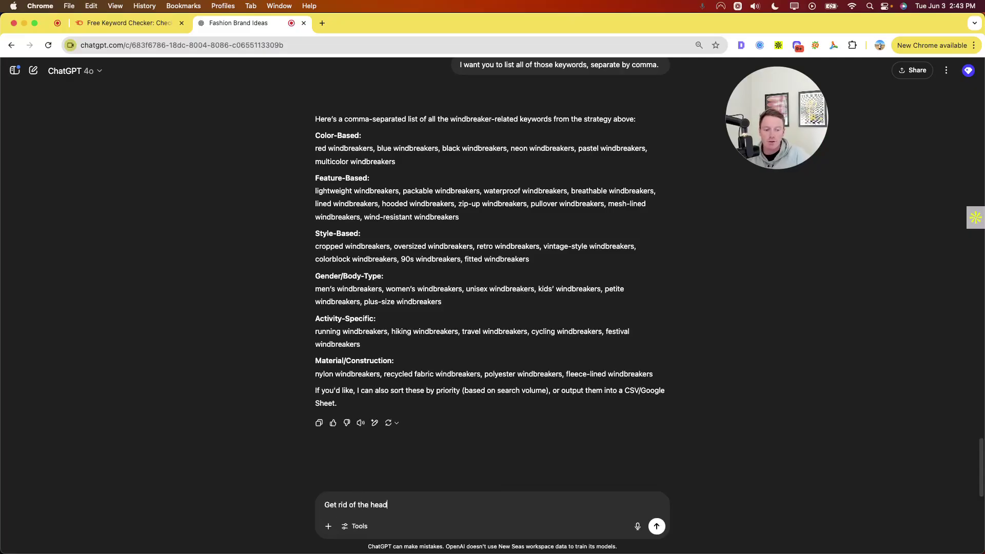
{"action": "type", "text": "ings, just list the keywords."}
{"action": "key", "text": "Return"}
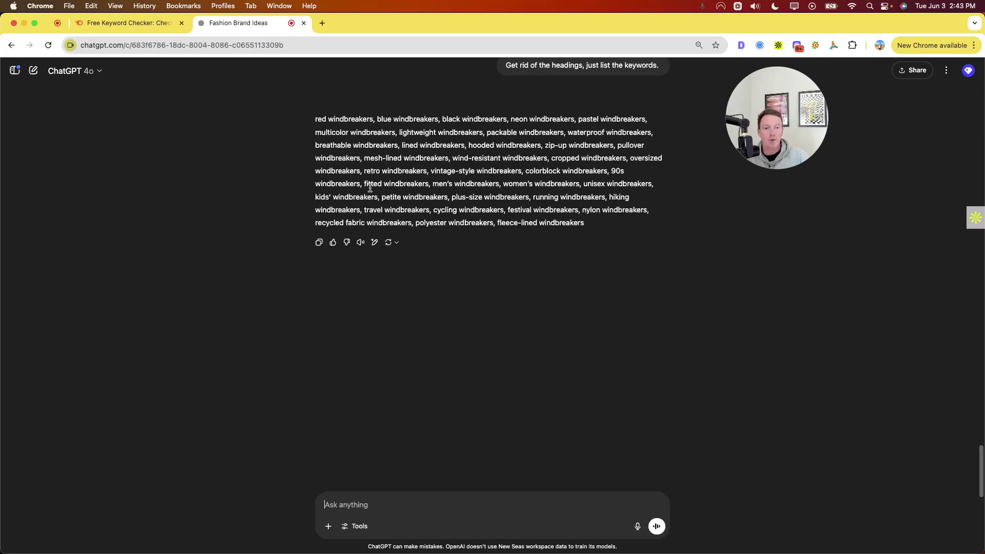
{"action": "left_click", "coordinate": [321, 243]}
Paste the 38 windbreaker keywords into Semrush's keyword checker and run the analysis.
{"action": "left_click", "coordinate": [123, 23]}
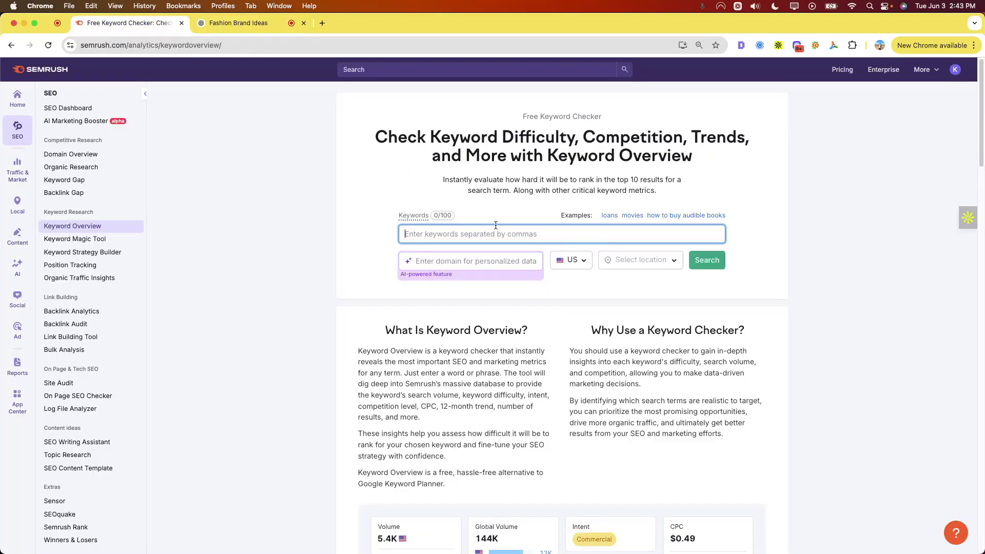
{"action": "type", "text": "z"}
{"action": "key", "text": "BackSpace"}
{"action": "key", "text": "super+v"}
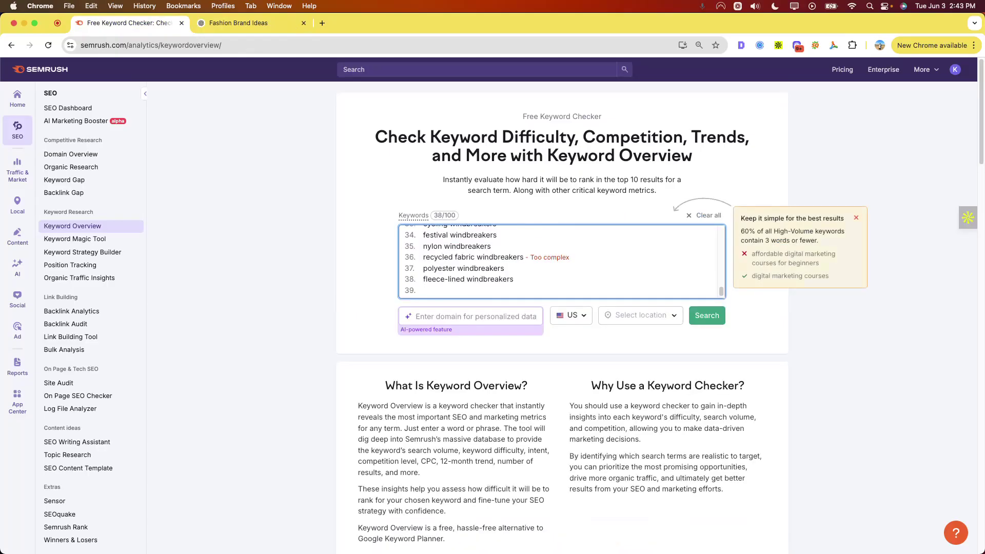
{"action": "key", "text": "BackSpace"}
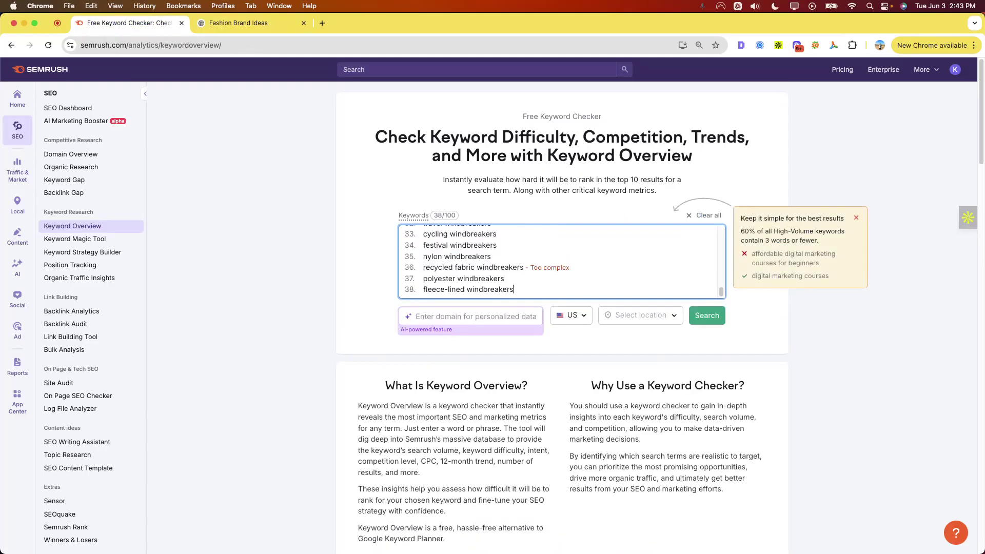
{"action": "left_click", "coordinate": [710, 314]}
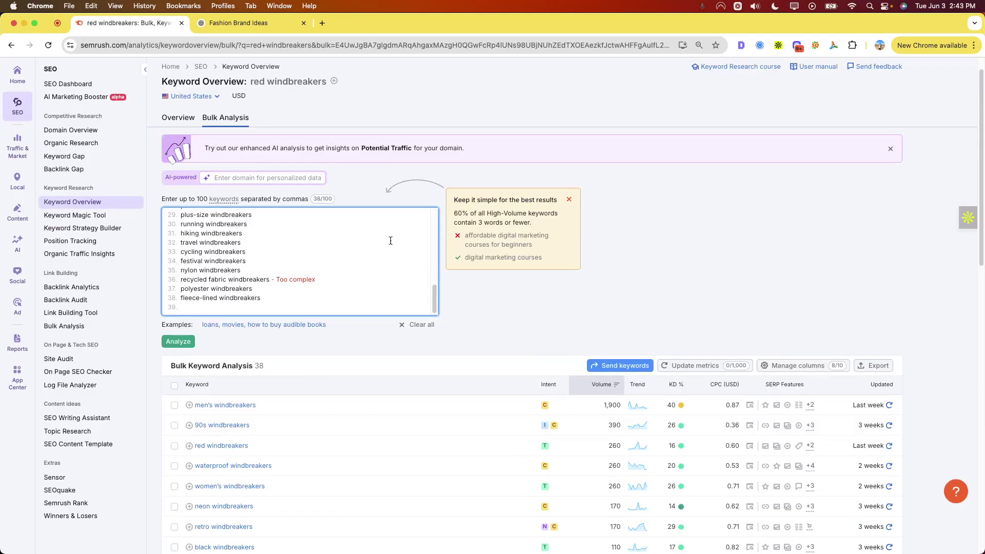
Select all 38 results for a 4.0K total volume, led by men's windbreakers at 1,900.
{"action": "scroll", "coordinate": [651, 259], "scroll_direction": "down", "scroll_amount": 5}
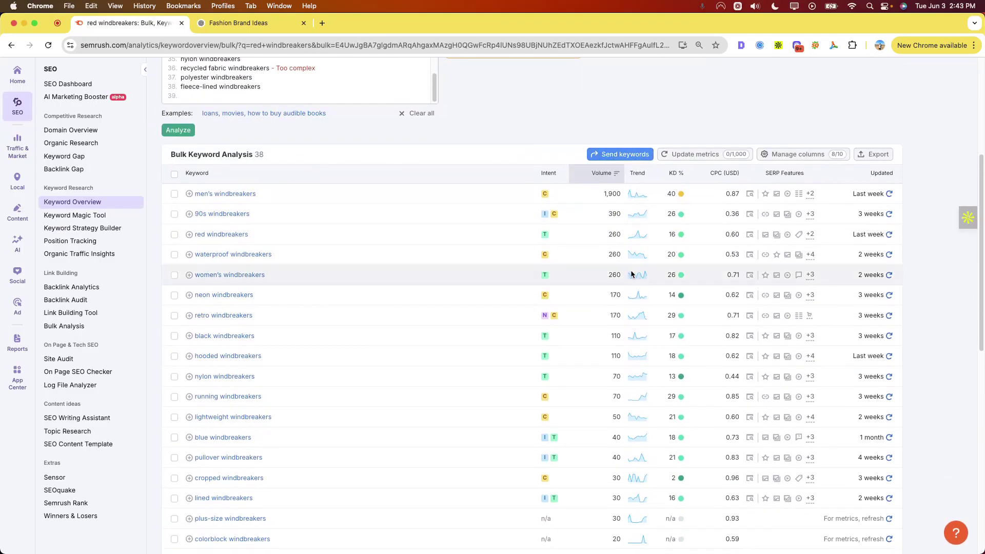
{"action": "left_click", "coordinate": [174, 174]}
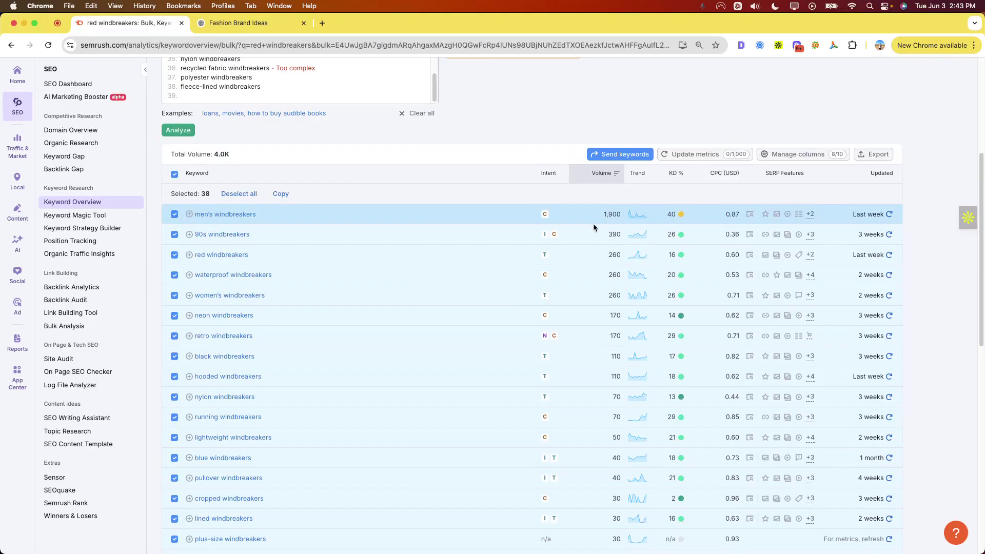
{"action": "scroll", "coordinate": [603, 258], "scroll_direction": "down", "scroll_amount": 5}
{"action": "scroll", "coordinate": [630, 270], "scroll_direction": "up", "scroll_amount": 6}
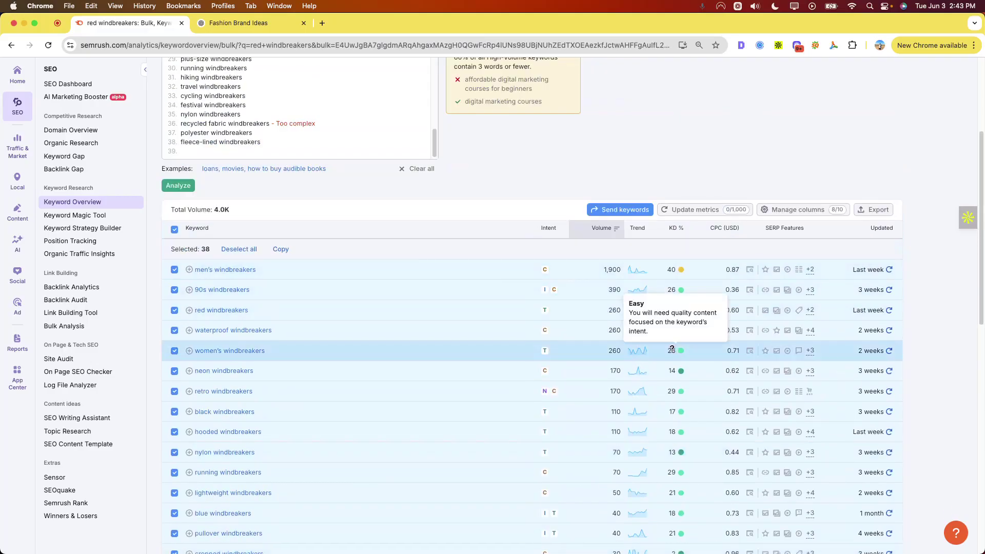
{"action": "scroll", "coordinate": [559, 321], "scroll_direction": "up", "scroll_amount": 3}
{"action": "scroll", "coordinate": [583, 369], "scroll_direction": "down", "scroll_amount": 1}
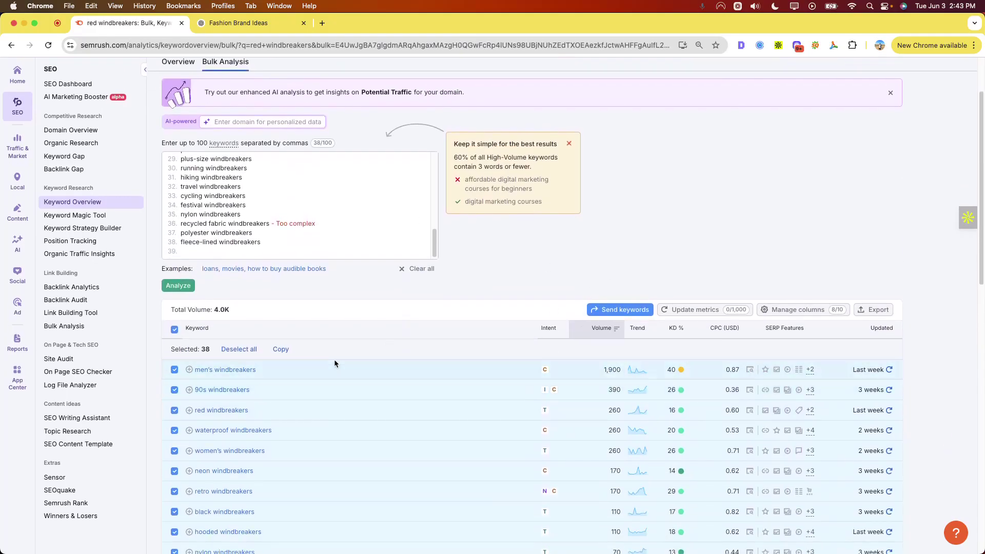
{"action": "scroll", "coordinate": [277, 370], "scroll_direction": "down", "scroll_amount": 1}
{"action": "scroll", "coordinate": [280, 374], "scroll_direction": "down", "scroll_amount": 10}
{"action": "scroll", "coordinate": [311, 378], "scroll_direction": "up", "scroll_amount": 15}
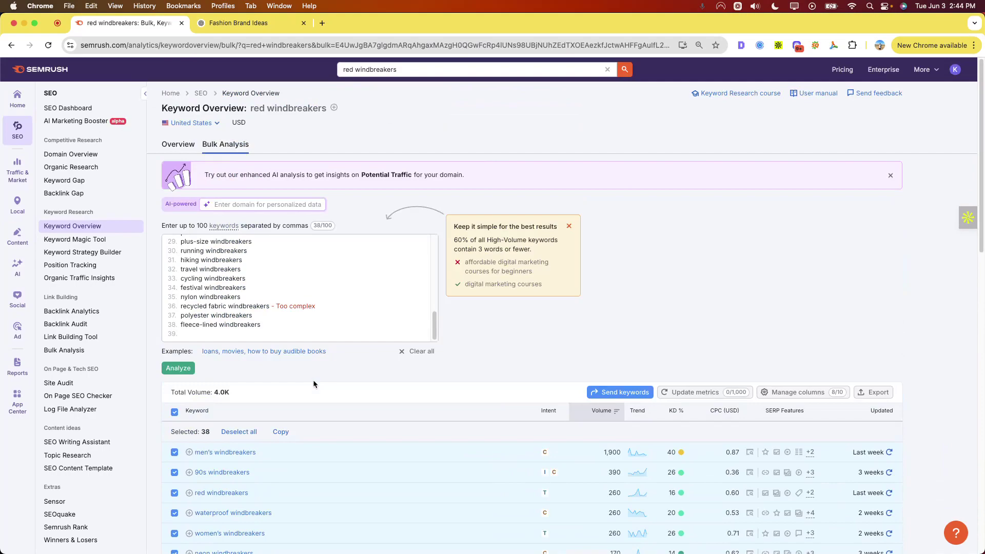
Return to the Fashion Brand Ideas chat and highlight the phrase 'nostalgic logos'.
{"action": "left_click", "coordinate": [251, 28]}
{"action": "scroll", "coordinate": [531, 254], "scroll_direction": "up", "scroll_amount": 10}
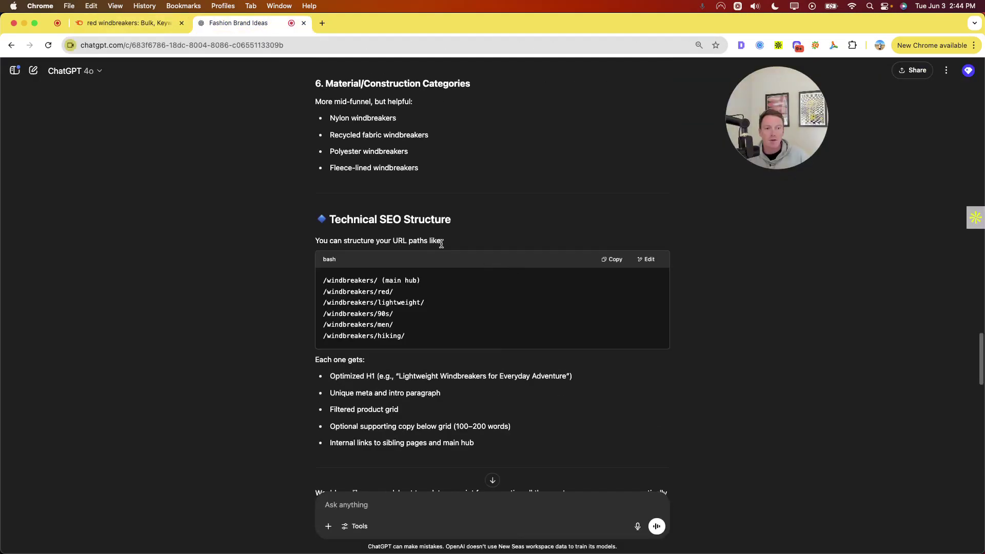
{"action": "scroll", "coordinate": [445, 247], "scroll_direction": "up", "scroll_amount": 15}
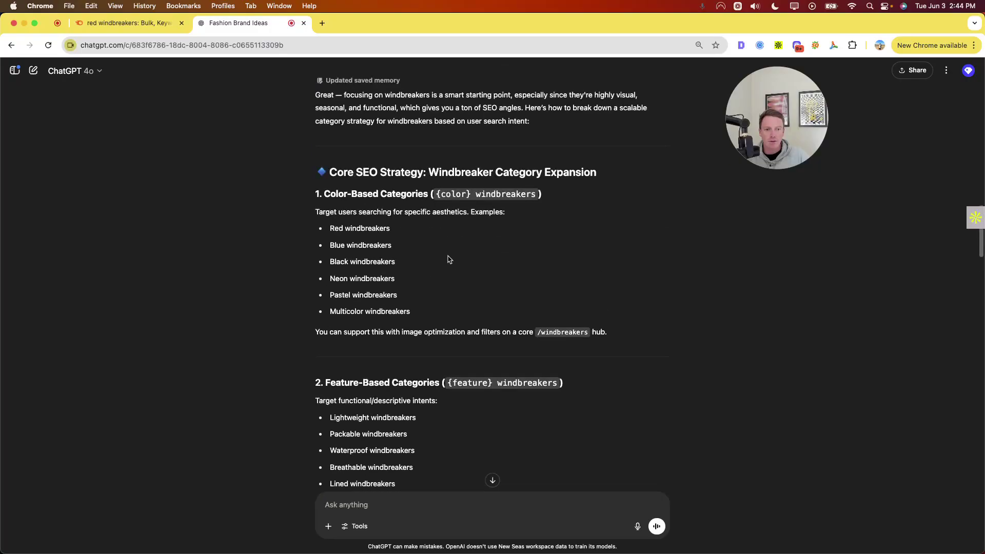
{"action": "scroll", "coordinate": [448, 259], "scroll_direction": "up", "scroll_amount": 10}
{"action": "scroll", "coordinate": [411, 260], "scroll_direction": "down", "scroll_amount": 4}
{"action": "scroll", "coordinate": [359, 260], "scroll_direction": "up", "scroll_amount": 4}
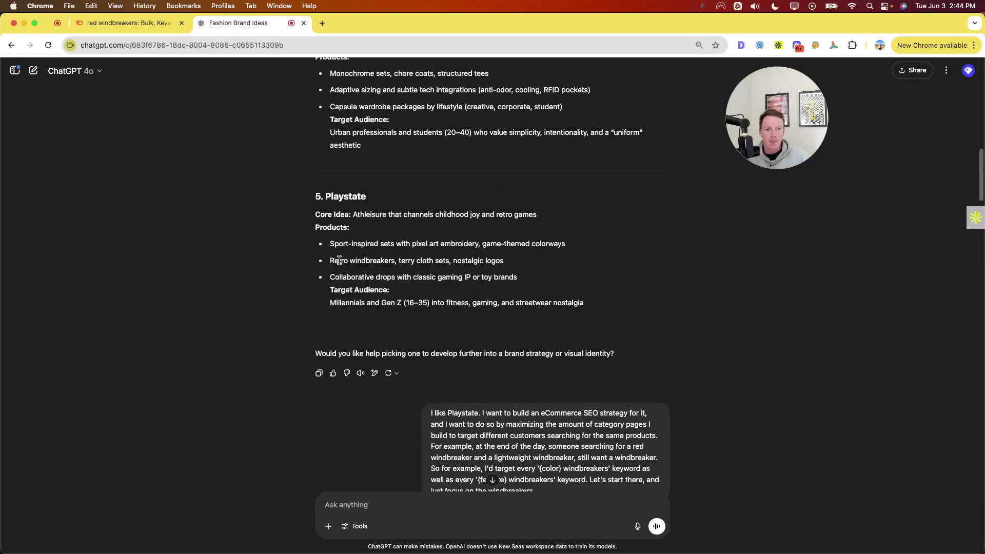
{"action": "left_click_drag", "start_coordinate": [454, 261], "coordinate": [522, 262]}
{"action": "left_click", "coordinate": [555, 262]}
Highlight 'fitness' and the collaborative gaming drops phrase, then continue down to the keyword list.
{"action": "scroll", "coordinate": [459, 277], "scroll_direction": "down", "scroll_amount": 1}
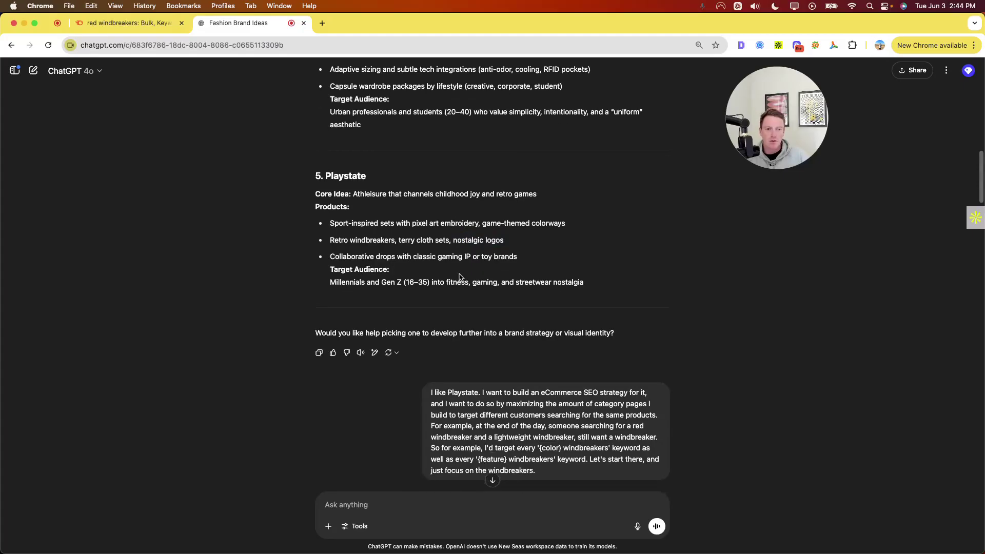
{"action": "double_click", "coordinate": [458, 281]}
{"action": "left_click_drag", "start_coordinate": [331, 257], "coordinate": [531, 258]}
{"action": "left_click", "coordinate": [537, 258]}
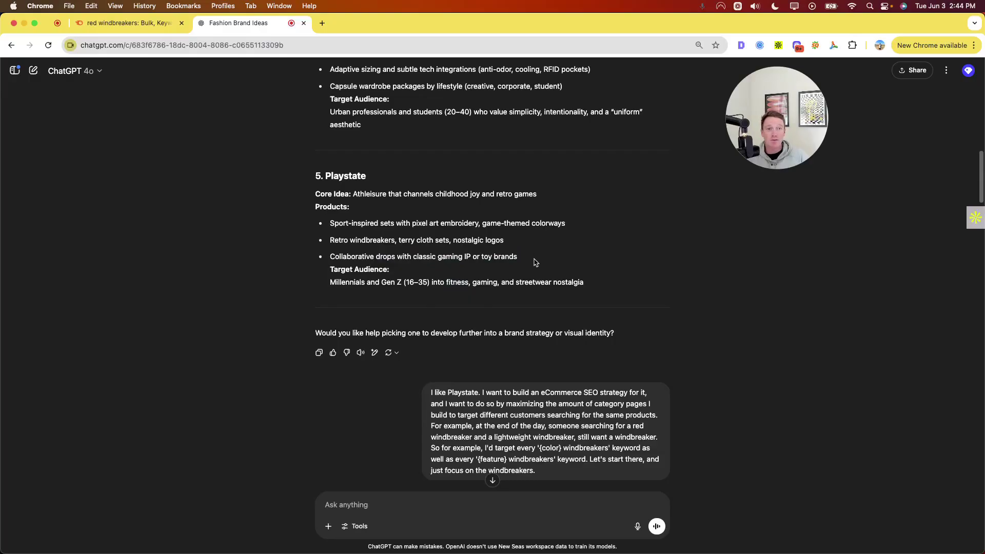
{"action": "scroll", "coordinate": [533, 263], "scroll_direction": "down", "scroll_amount": 20}
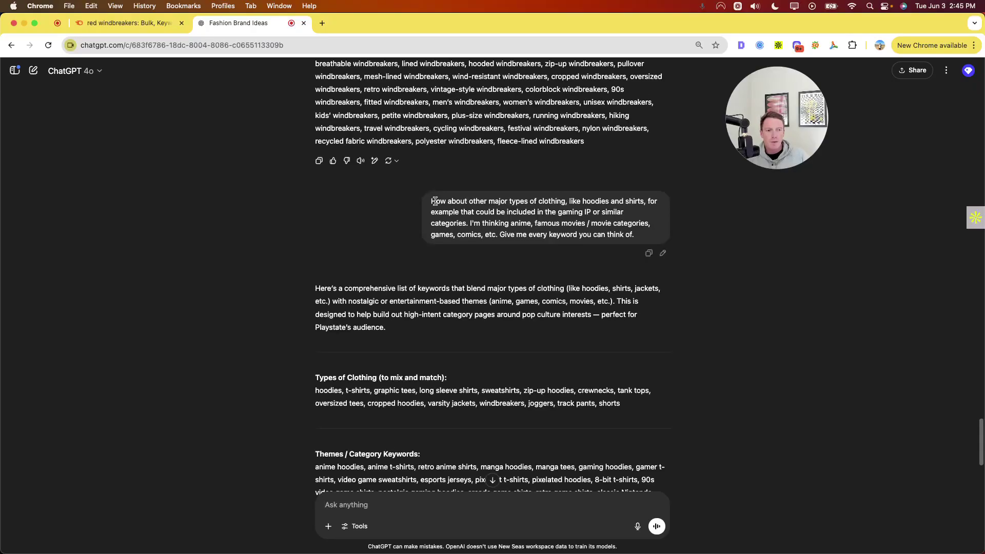
Highlight the prompt for hoodie and shirt keywords themed on anime, games, movies and comics, then read the reply.
{"action": "left_click_drag", "start_coordinate": [435, 201], "coordinate": [667, 242]}
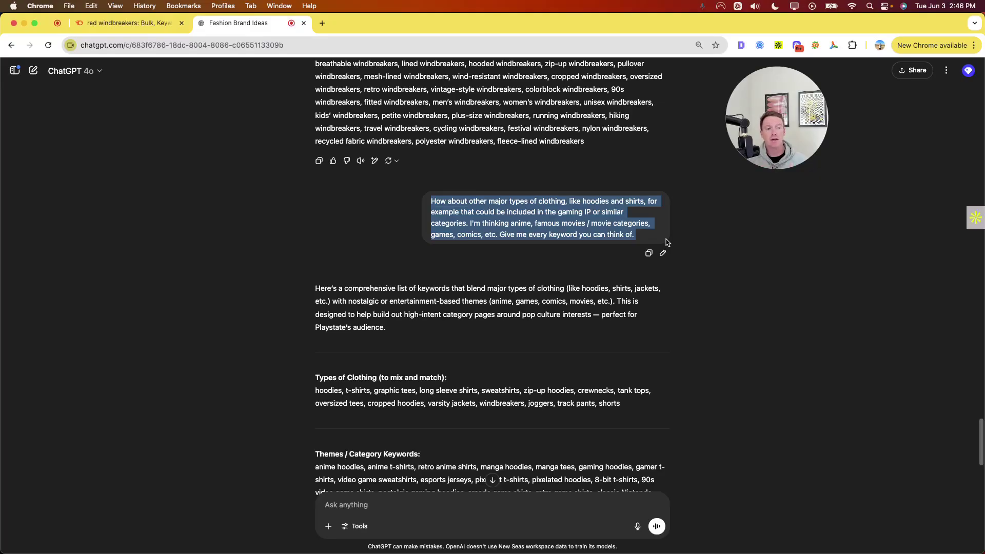
{"action": "double_click", "coordinate": [588, 204]}
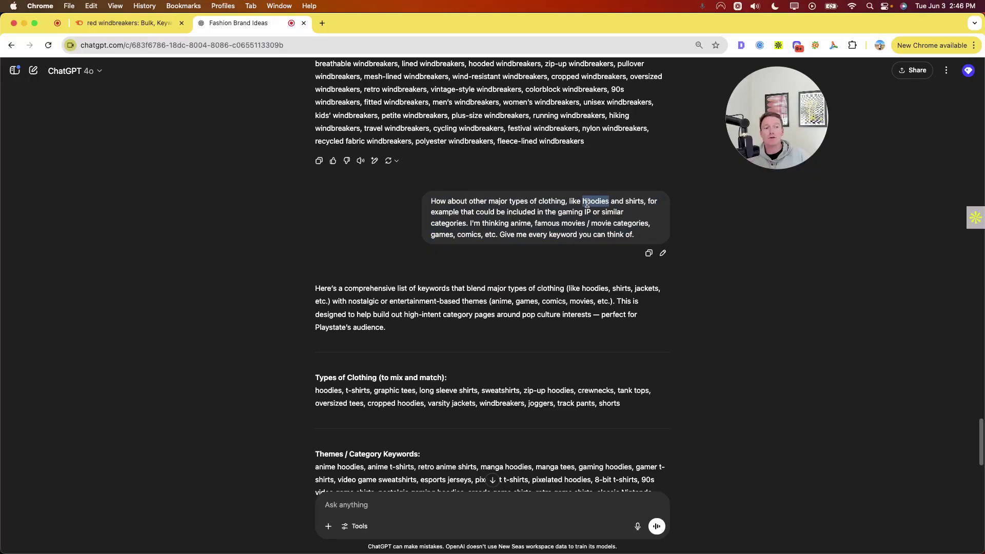
{"action": "left_click", "coordinate": [448, 212]}
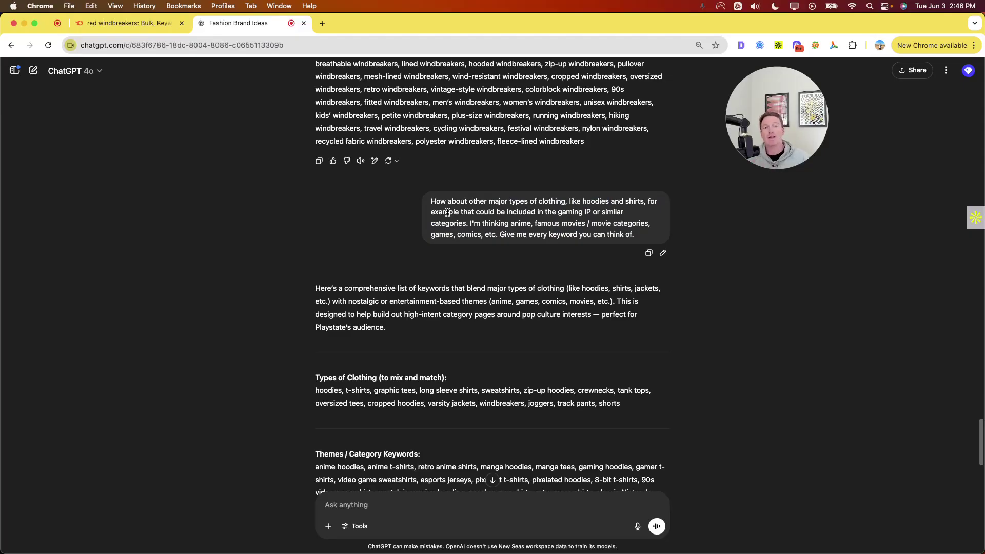
{"action": "scroll", "coordinate": [447, 212], "scroll_direction": "down", "scroll_amount": 5}
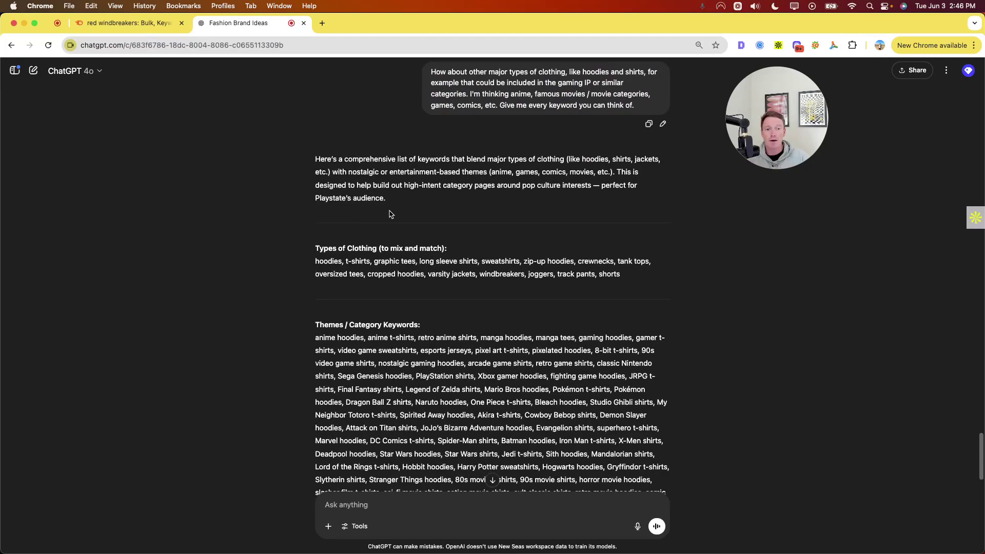
Highlight the Types of Clothing list and theme words like anime, PlayStation, gamer and Mario Bros.
{"action": "left_click_drag", "start_coordinate": [320, 261], "coordinate": [665, 278]}
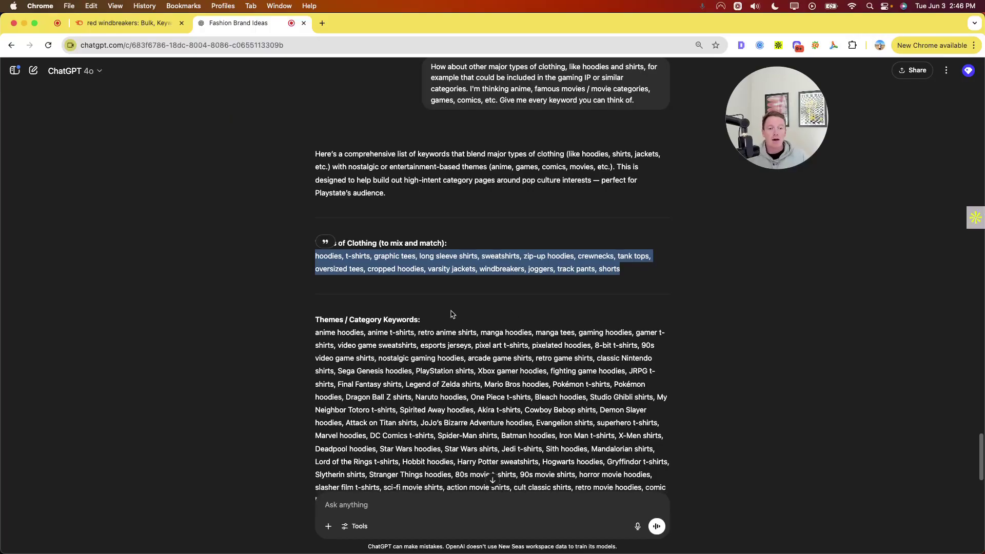
{"action": "scroll", "coordinate": [561, 272], "scroll_direction": "down", "scroll_amount": 3}
{"action": "left_click_drag", "start_coordinate": [317, 245], "coordinate": [530, 245]}
{"action": "left_click", "coordinate": [599, 245]}
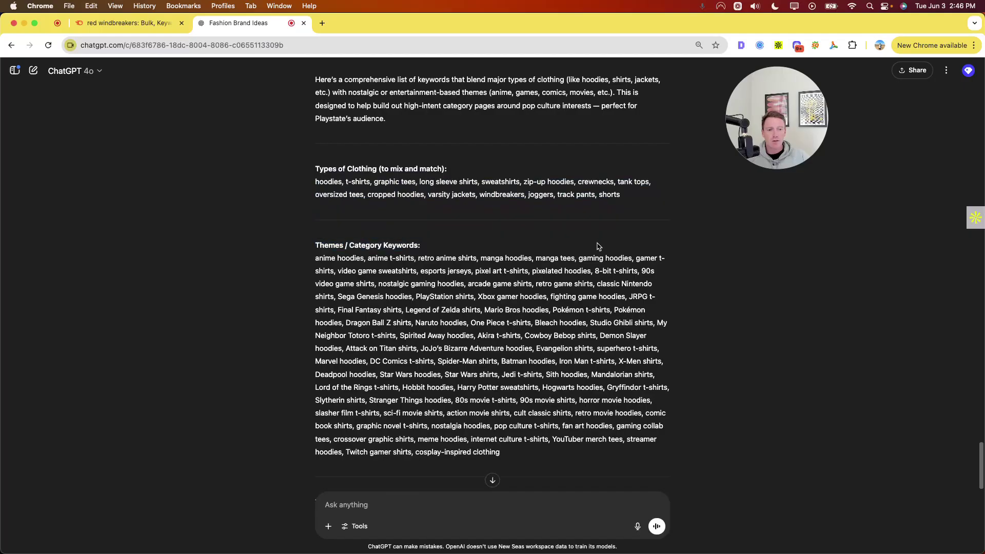
{"action": "double_click", "coordinate": [319, 258]}
{"action": "left_click_drag", "start_coordinate": [319, 258], "coordinate": [476, 284]}
{"action": "double_click", "coordinate": [426, 296]}
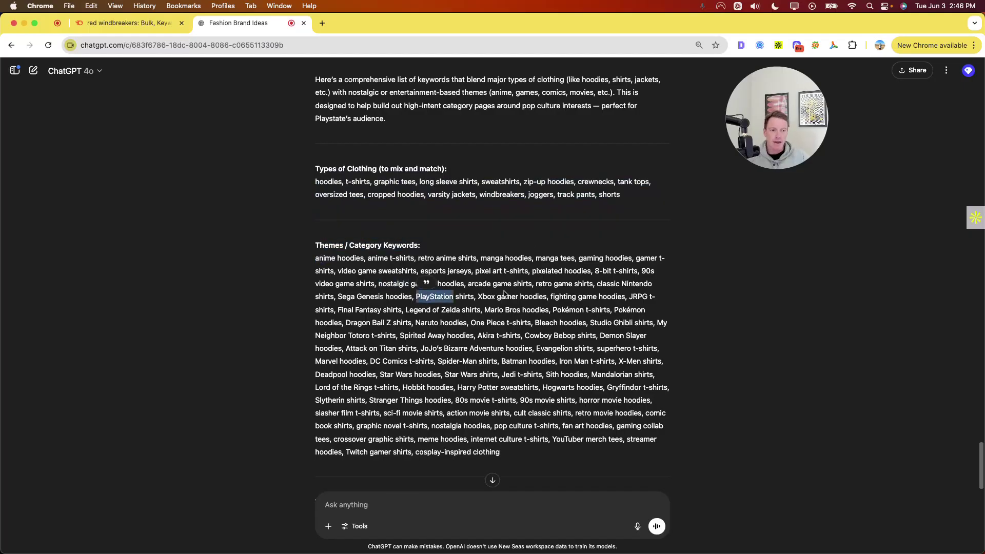
{"action": "double_click", "coordinate": [507, 297]}
{"action": "left_click_drag", "start_coordinate": [484, 310], "coordinate": [519, 309]}
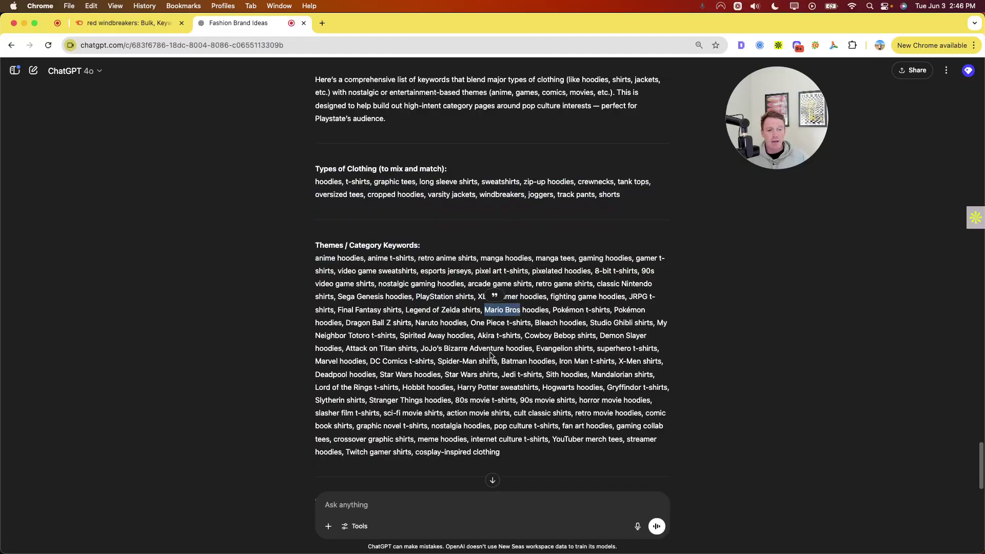
Select the entire Themes / Category Keywords paragraph for copying.
{"action": "scroll", "coordinate": [469, 357], "scroll_direction": "down", "scroll_amount": 1}
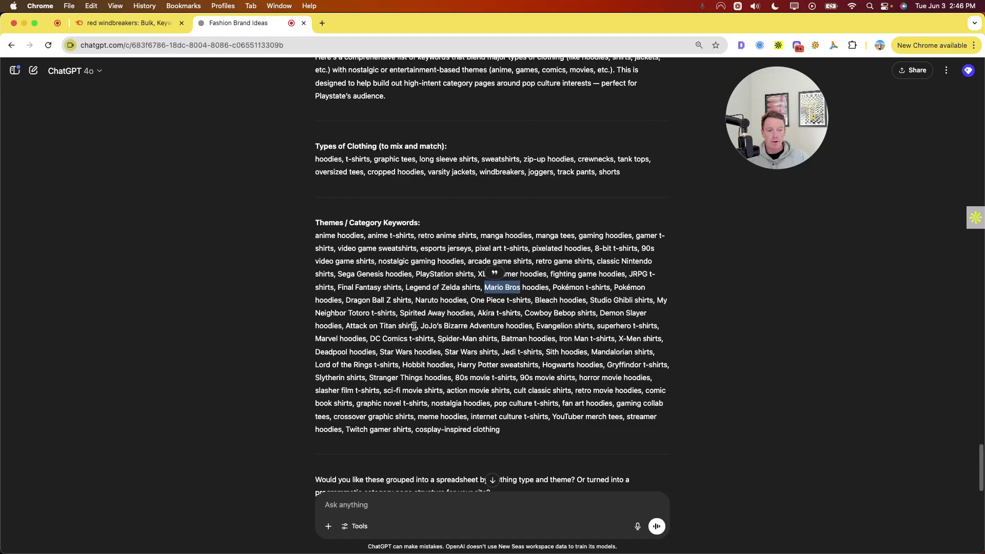
{"action": "scroll", "coordinate": [405, 323], "scroll_direction": "down", "scroll_amount": 1}
{"action": "scroll", "coordinate": [380, 312], "scroll_direction": "down", "scroll_amount": 3}
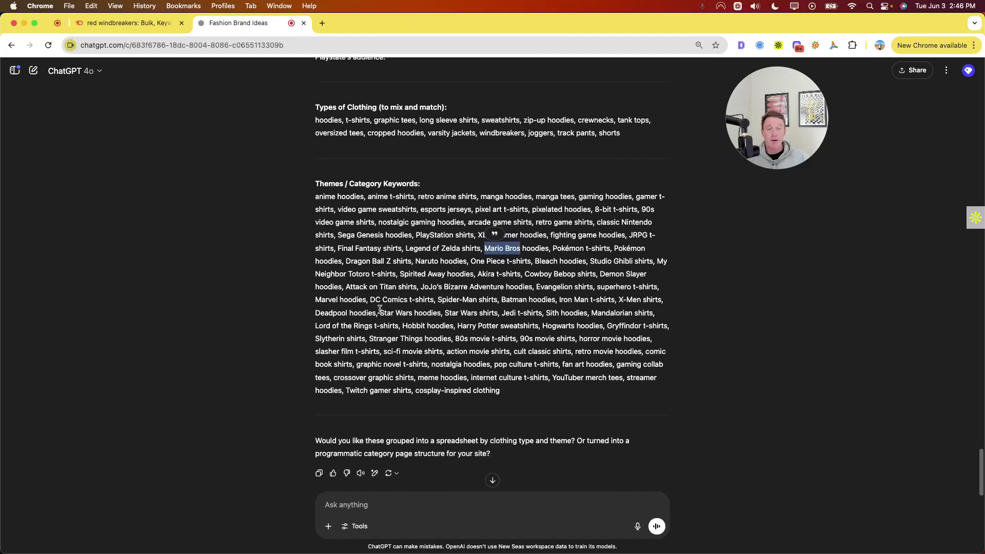
{"action": "left_click_drag", "start_coordinate": [312, 153], "coordinate": [655, 344]}
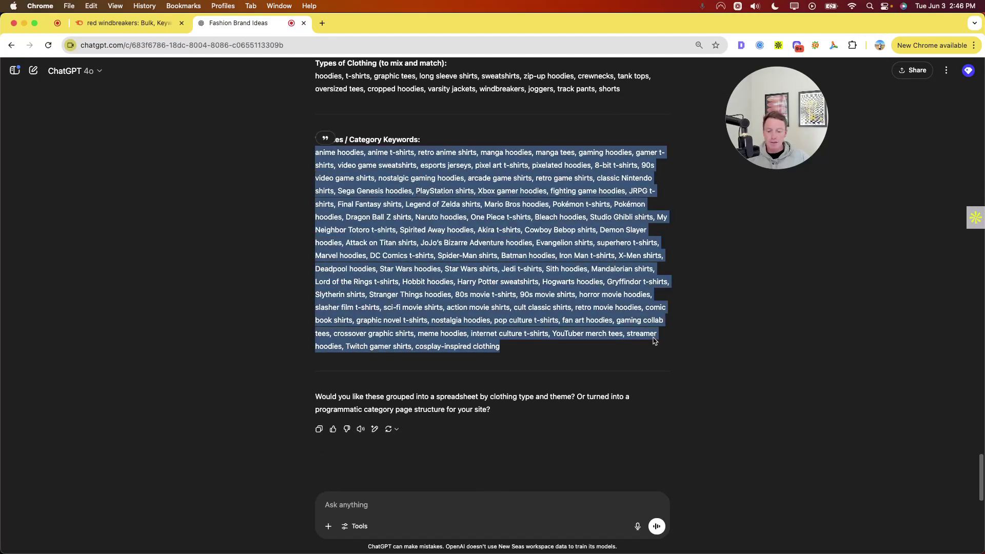
Paste the 81 pop-culture keywords over the windbreaker list, analyze, and select all for 30.1K volume.
{"action": "left_click", "coordinate": [138, 23]}
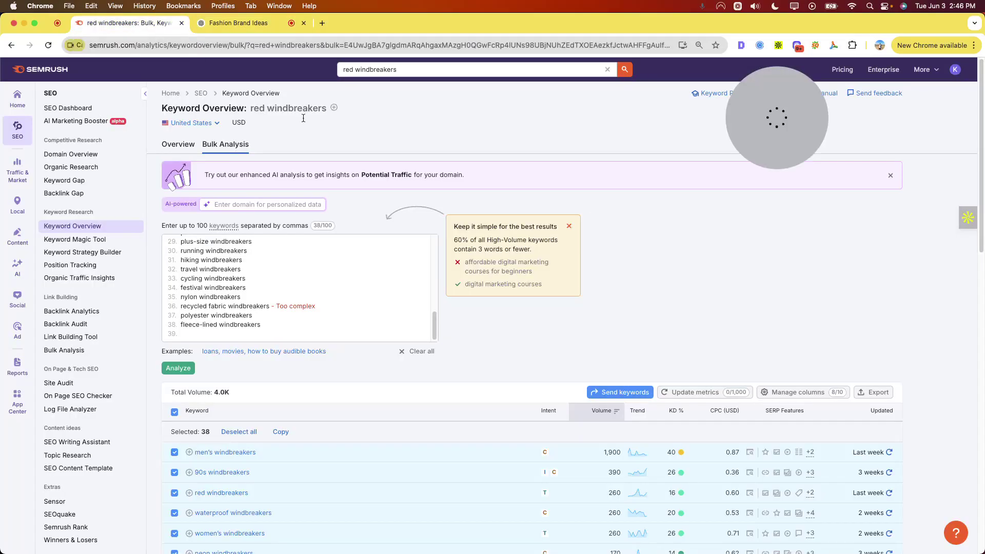
{"action": "left_click", "coordinate": [237, 337]}
{"action": "key", "text": "super+a"}
{"action": "key", "text": "super+v"}
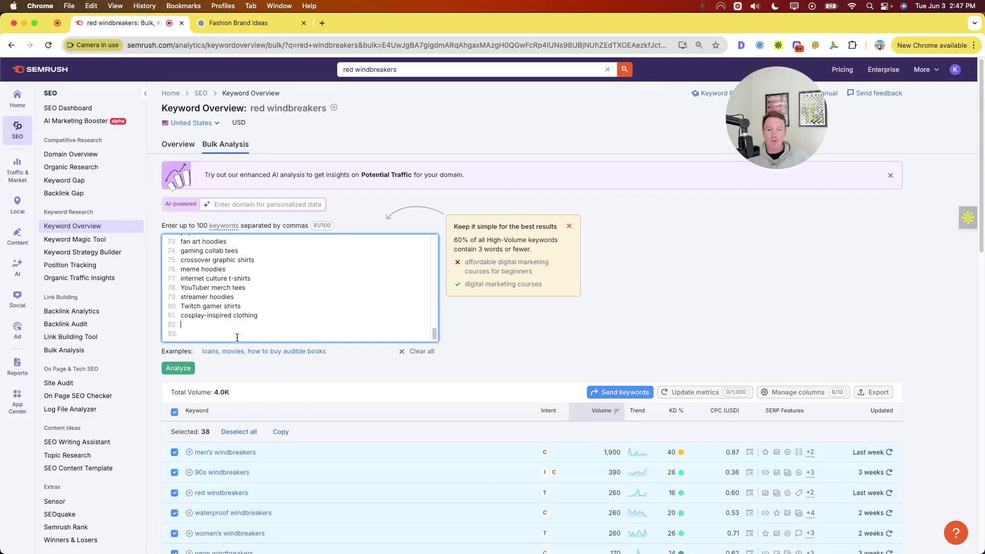
{"action": "left_click", "coordinate": [178, 368]}
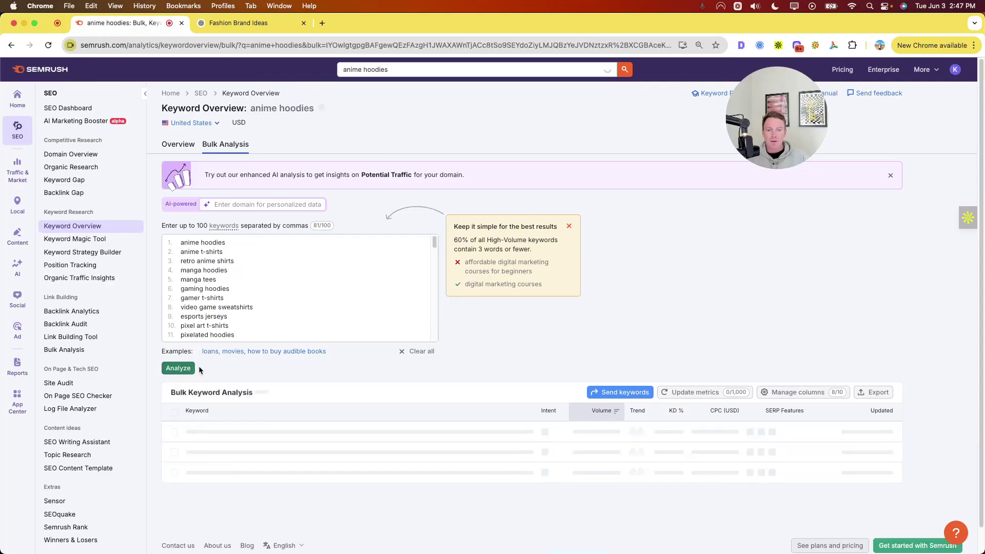
{"action": "scroll", "coordinate": [279, 347], "scroll_direction": "down", "scroll_amount": 5}
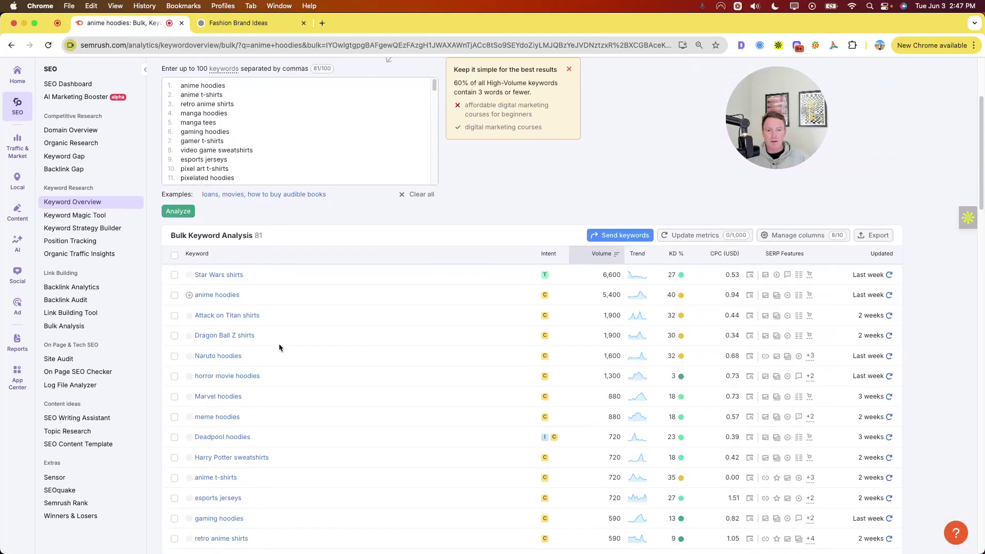
{"action": "left_click", "coordinate": [175, 255]}
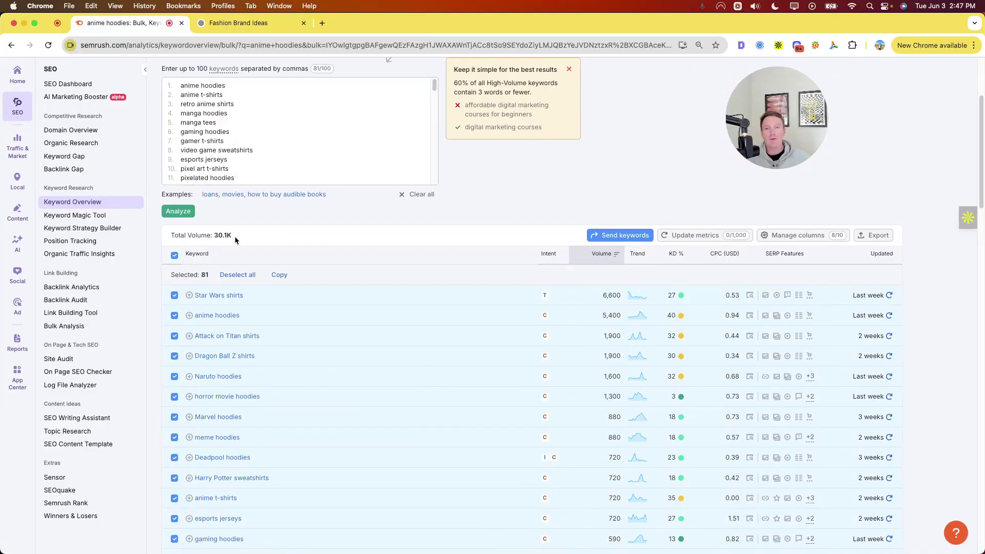
Scroll back to Playstate's products and highlight 'Retro windbreakers' and 'terry cloth sets'.
{"action": "left_click", "coordinate": [266, 24]}
{"action": "scroll", "coordinate": [505, 253], "scroll_direction": "down", "scroll_amount": 15}
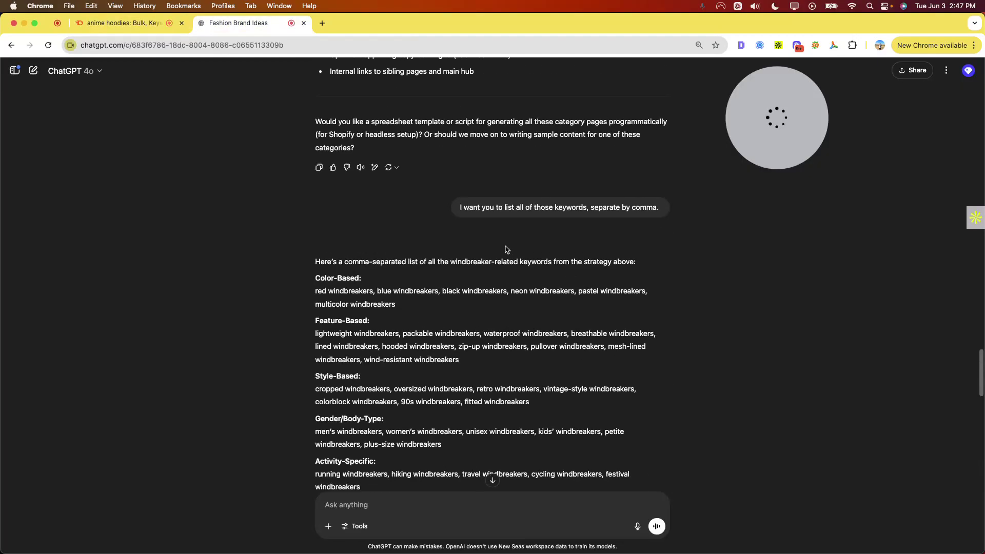
{"action": "scroll", "coordinate": [507, 253], "scroll_direction": "up", "scroll_amount": 5}
{"action": "scroll", "coordinate": [507, 252], "scroll_direction": "up", "scroll_amount": 15}
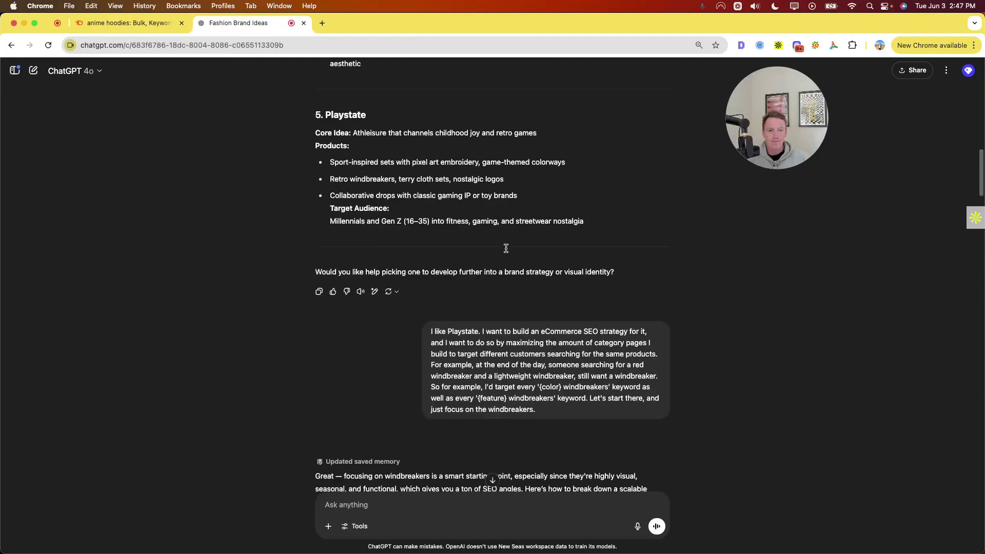
{"action": "scroll", "coordinate": [492, 247], "scroll_direction": "down", "scroll_amount": 5}
{"action": "scroll", "coordinate": [492, 247], "scroll_direction": "down", "scroll_amount": 4}
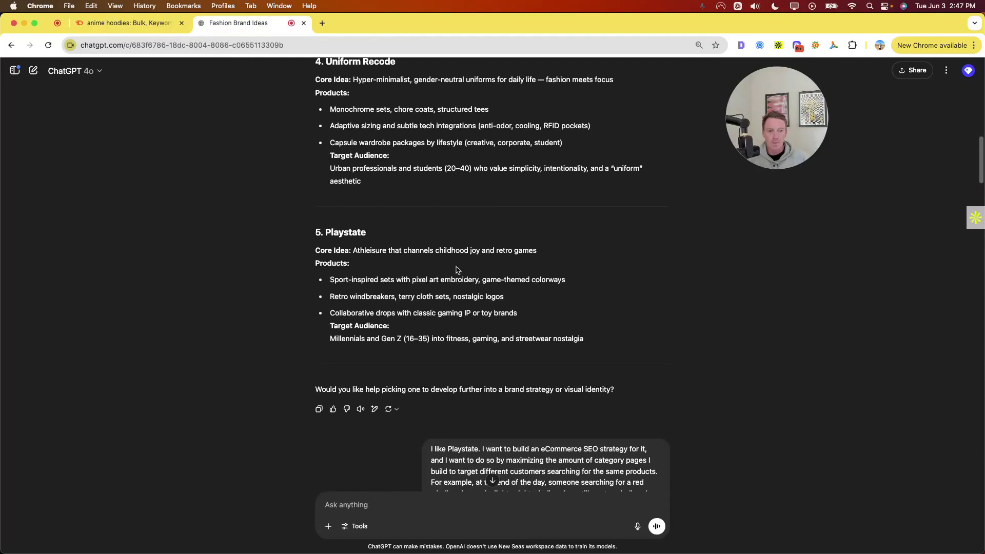
{"action": "left_click_drag", "start_coordinate": [330, 297], "coordinate": [395, 298]}
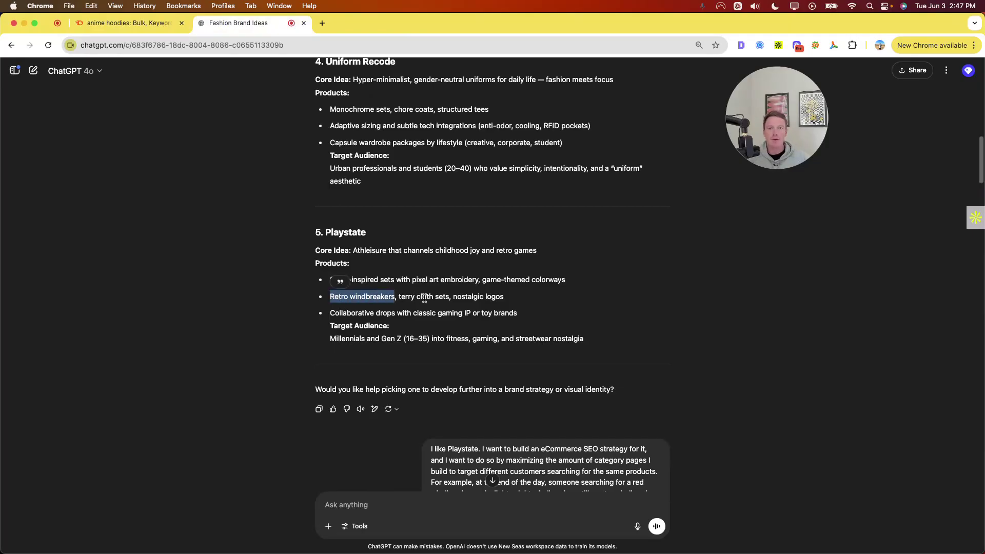
{"action": "left_click_drag", "start_coordinate": [399, 296], "coordinate": [524, 297]}
{"action": "left_click", "coordinate": [480, 297]}
{"action": "left_click", "coordinate": [510, 295]}
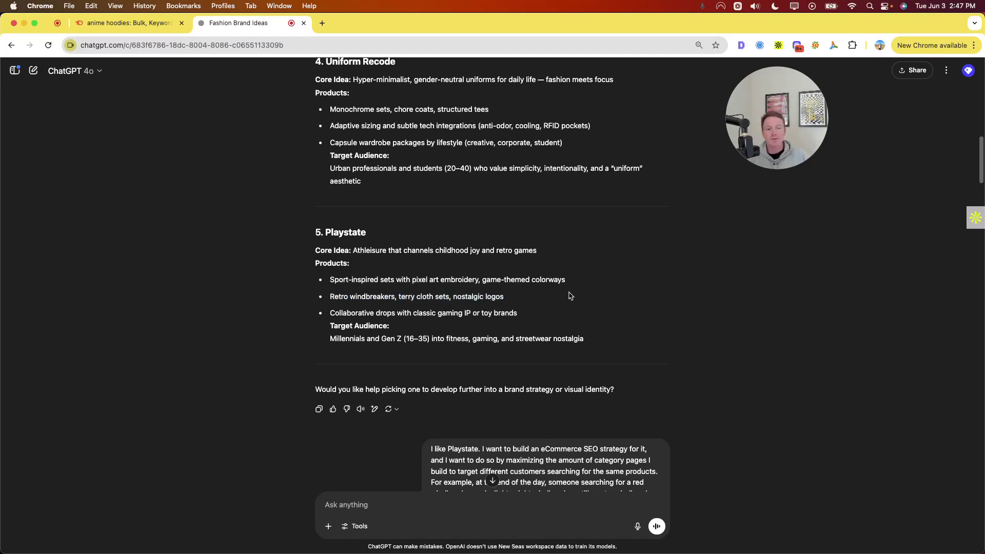
{"action": "scroll", "coordinate": [570, 297], "scroll_direction": "down", "scroll_amount": 1}
{"action": "scroll", "coordinate": [570, 297], "scroll_direction": "down", "scroll_amount": 5}
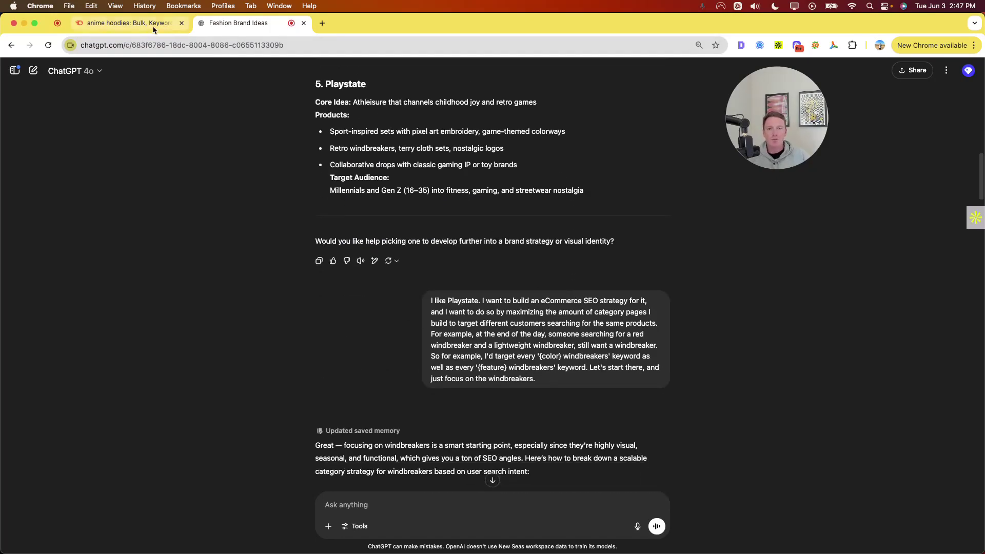
Review the 81 pop-culture keyword results, checking Slytherin shirts at 210 volume with Easy difficulty.
{"action": "left_click", "coordinate": [145, 28]}
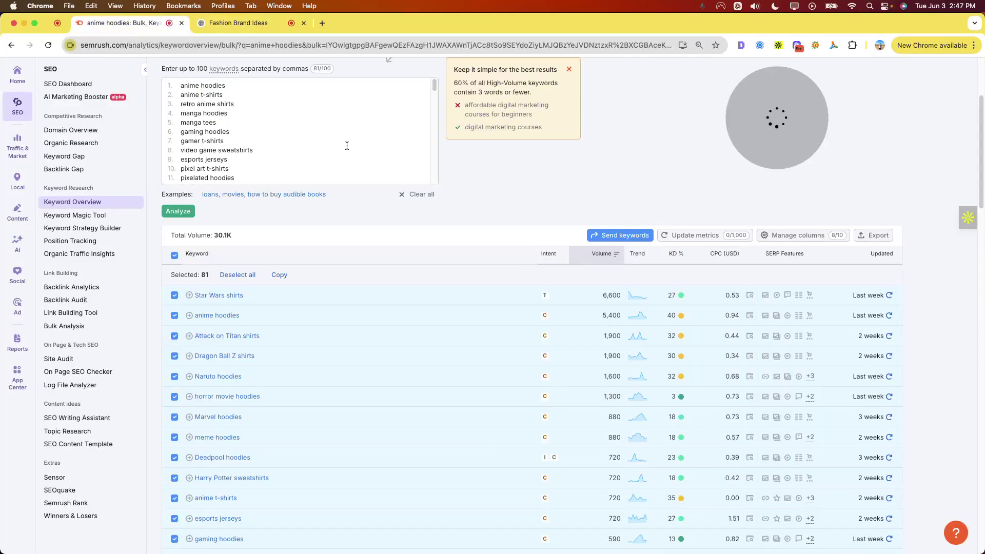
{"action": "scroll", "coordinate": [407, 218], "scroll_direction": "up", "scroll_amount": 3}
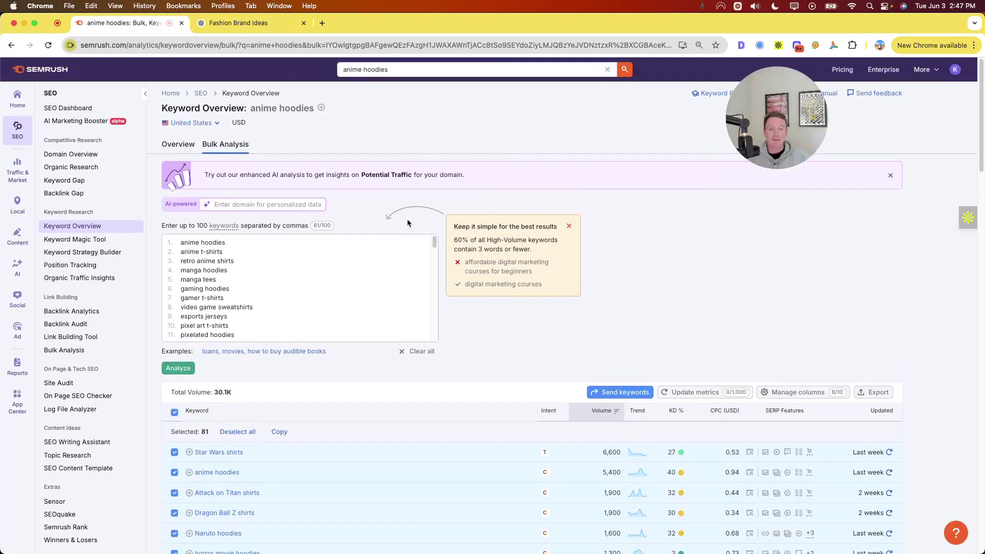
{"action": "scroll", "coordinate": [407, 219], "scroll_direction": "down", "scroll_amount": 10}
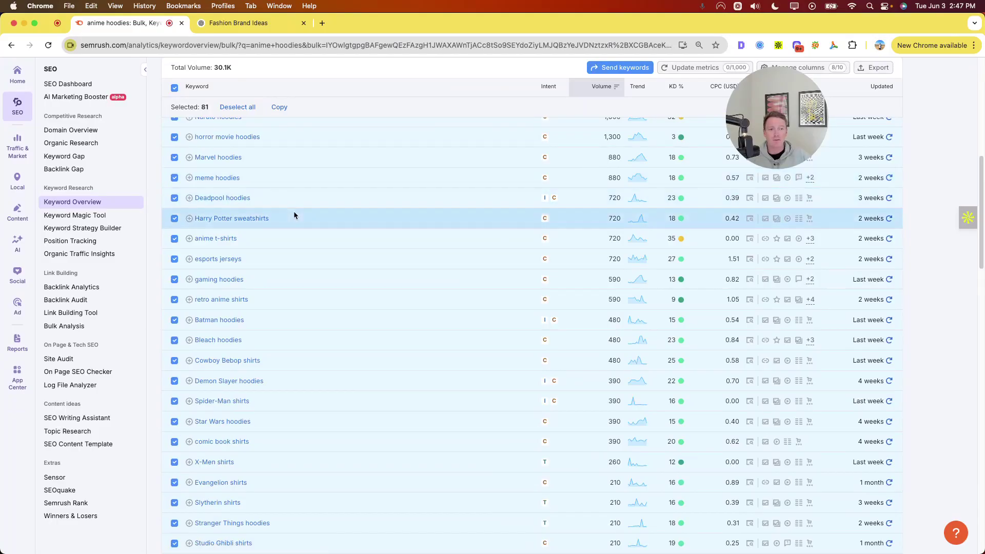
{"action": "scroll", "coordinate": [295, 217], "scroll_direction": "down", "scroll_amount": 3}
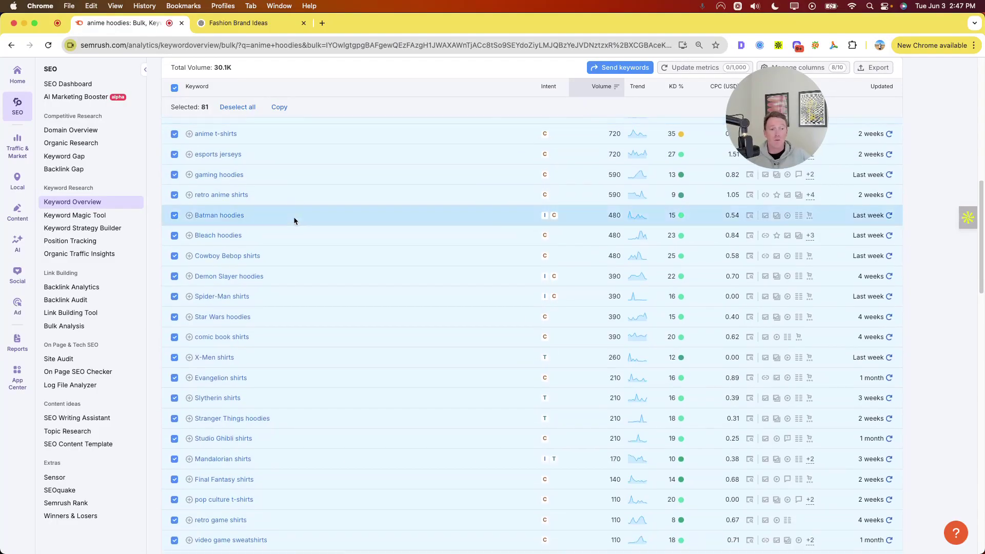
{"action": "scroll", "coordinate": [679, 266], "scroll_direction": "down", "scroll_amount": 3}
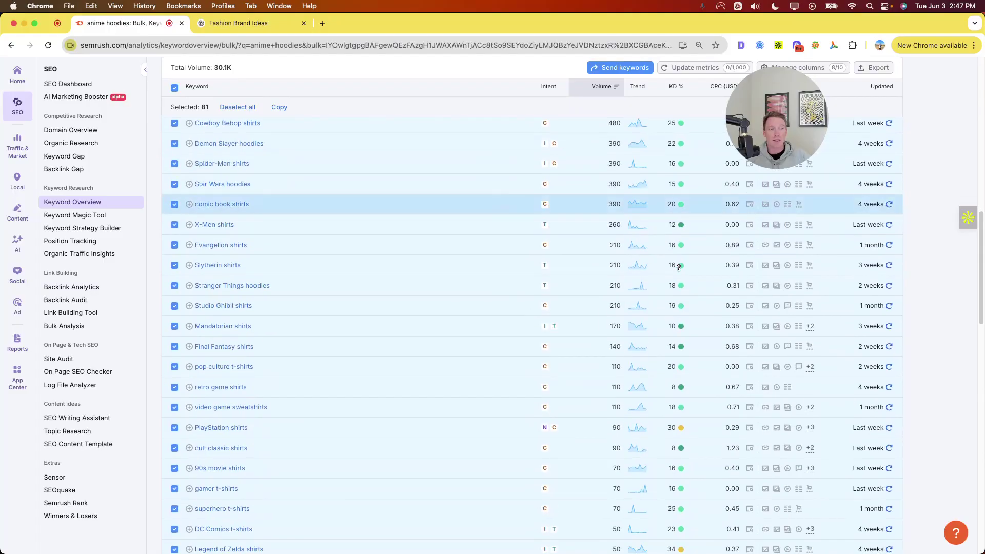
{"action": "mouse_move", "coordinate": [679, 265]}
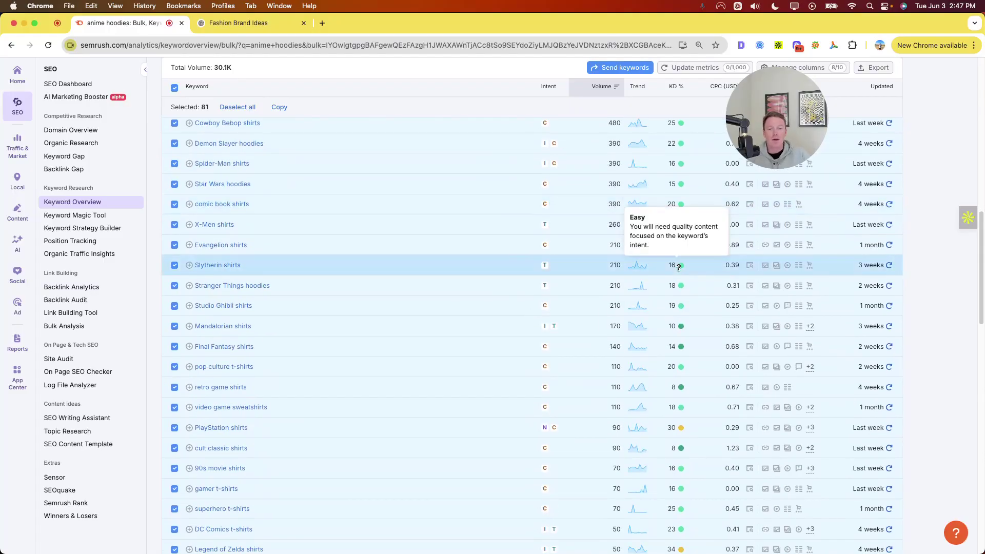